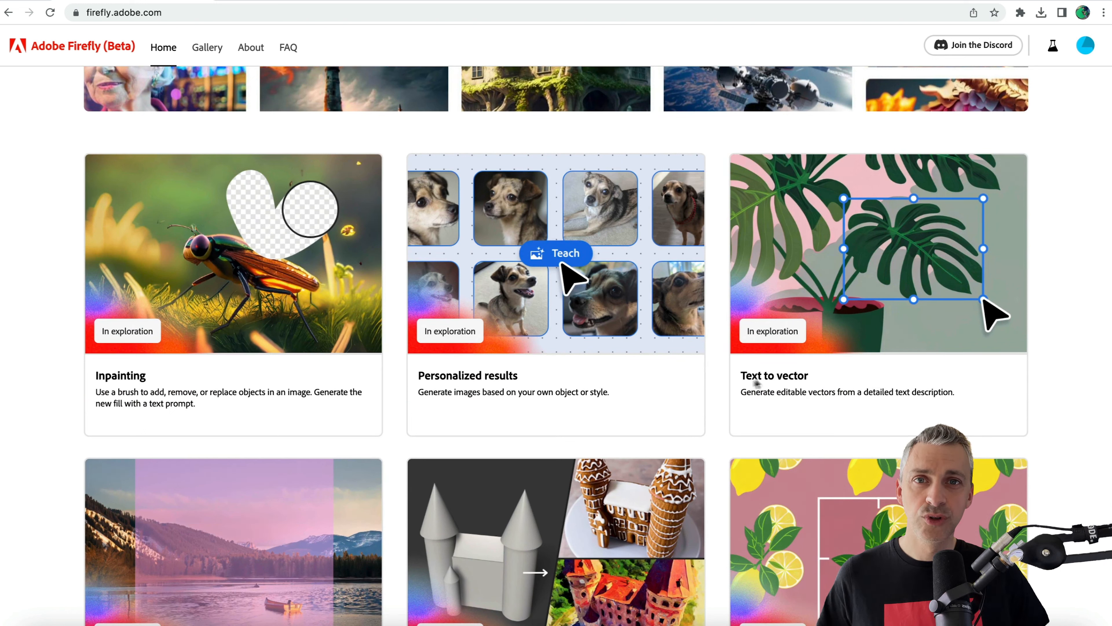
Open the Recolor vectors generator from the Firefly home page.
{"action": "scroll", "coordinate": [758, 377], "scroll_direction": "down", "scroll_amount": 1}
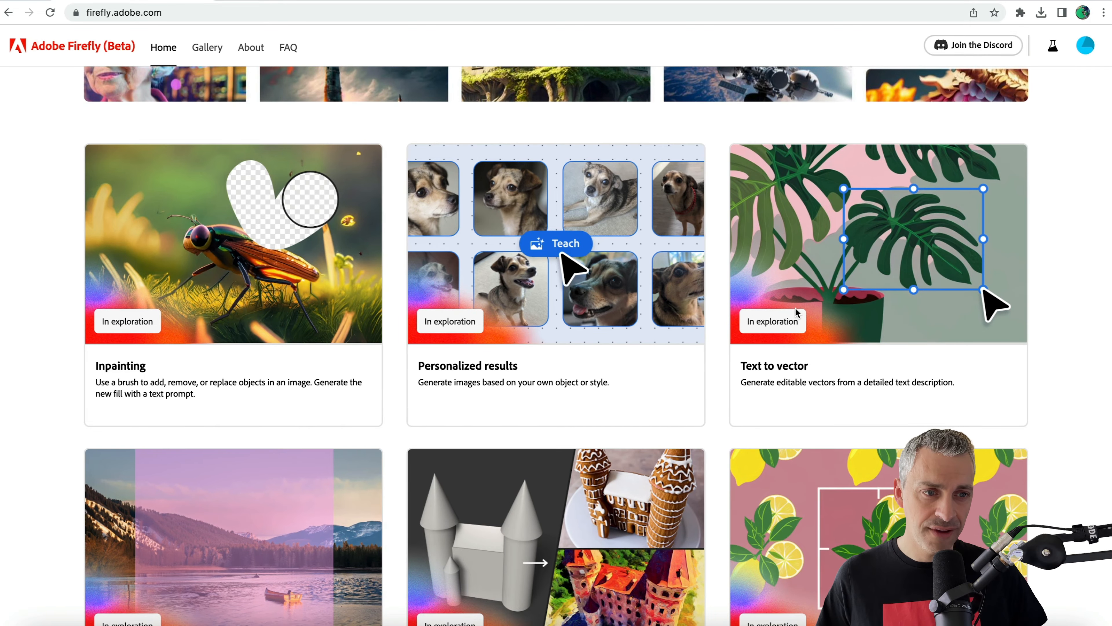
{"action": "scroll", "coordinate": [796, 312], "scroll_direction": "up", "scroll_amount": 5}
{"action": "scroll", "coordinate": [796, 312], "scroll_direction": "up", "scroll_amount": 15}
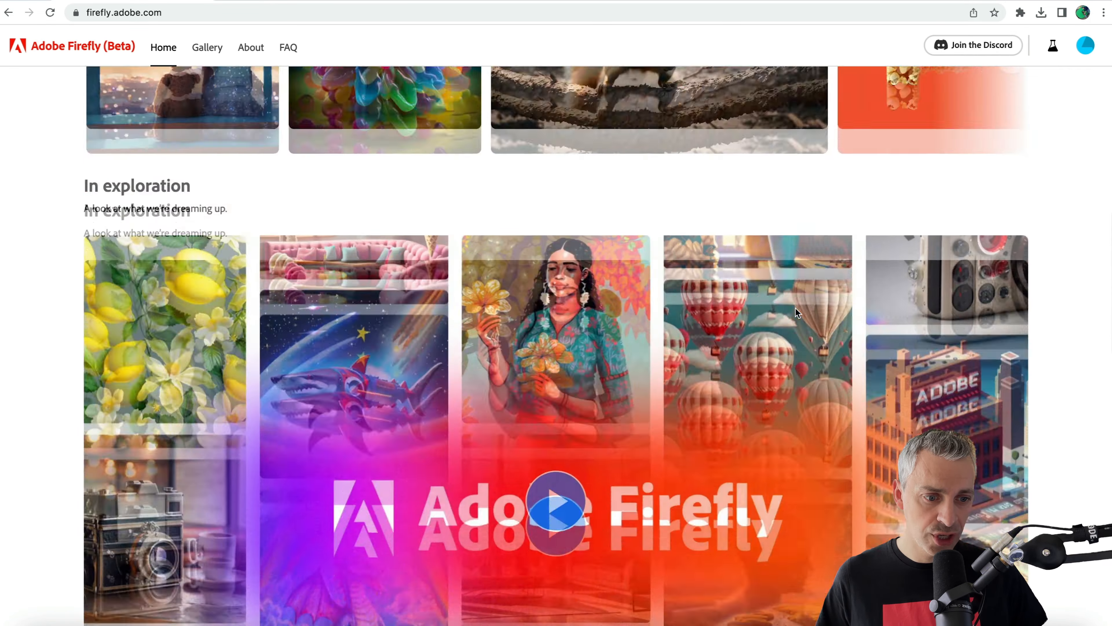
{"action": "scroll", "coordinate": [796, 312], "scroll_direction": "down", "scroll_amount": 1}
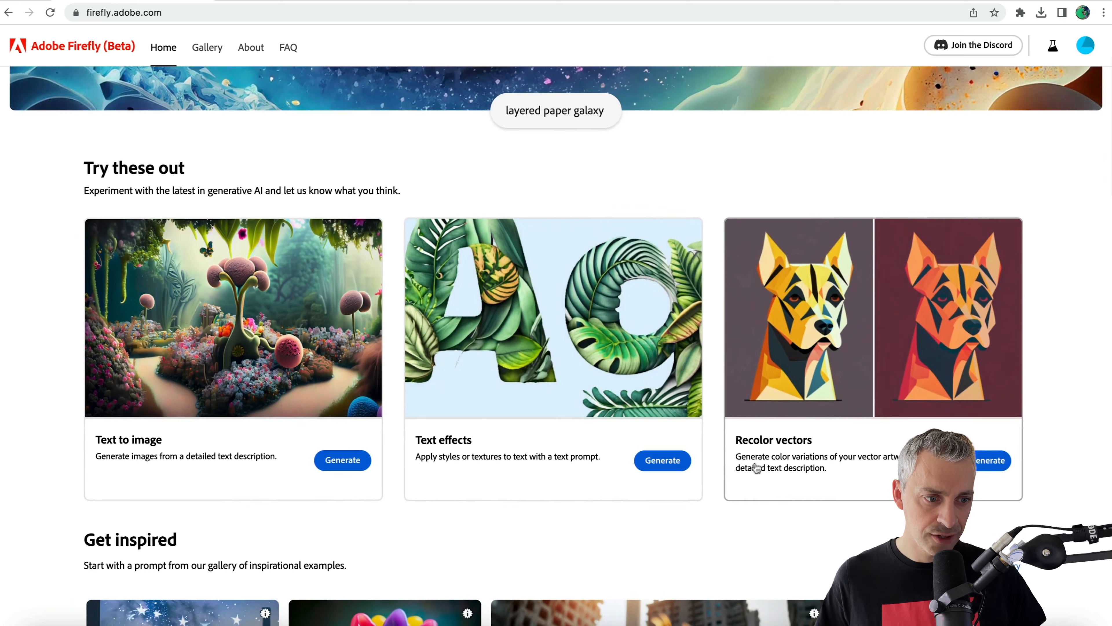
{"action": "left_click", "coordinate": [978, 465]}
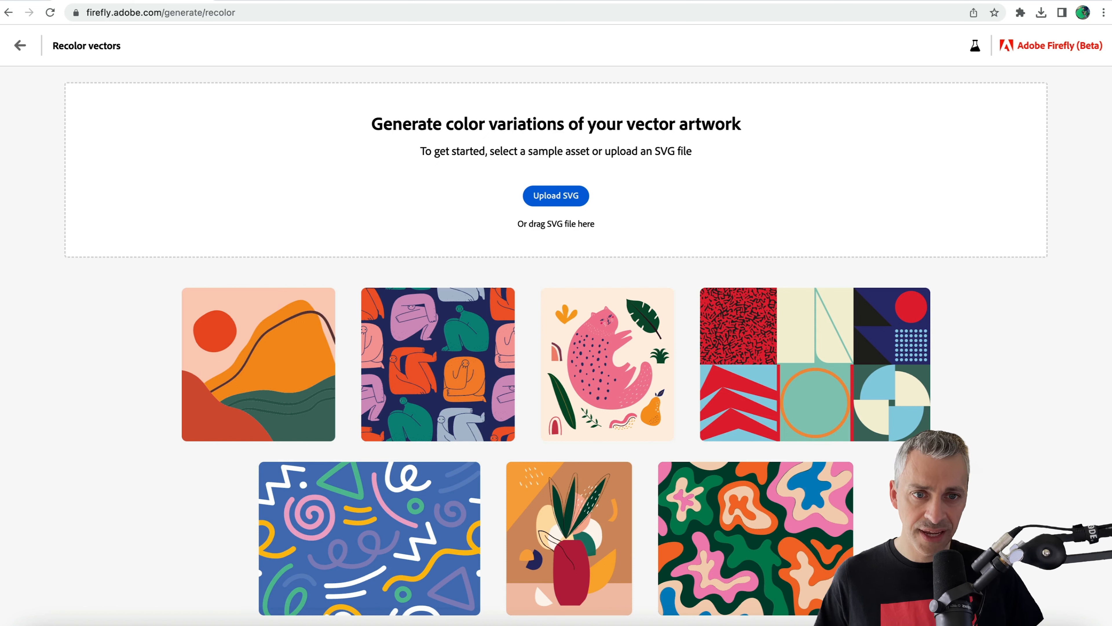
{"action": "left_click_drag", "start_coordinate": [349, 130], "coordinate": [758, 121]}
{"action": "left_click", "coordinate": [760, 171]}
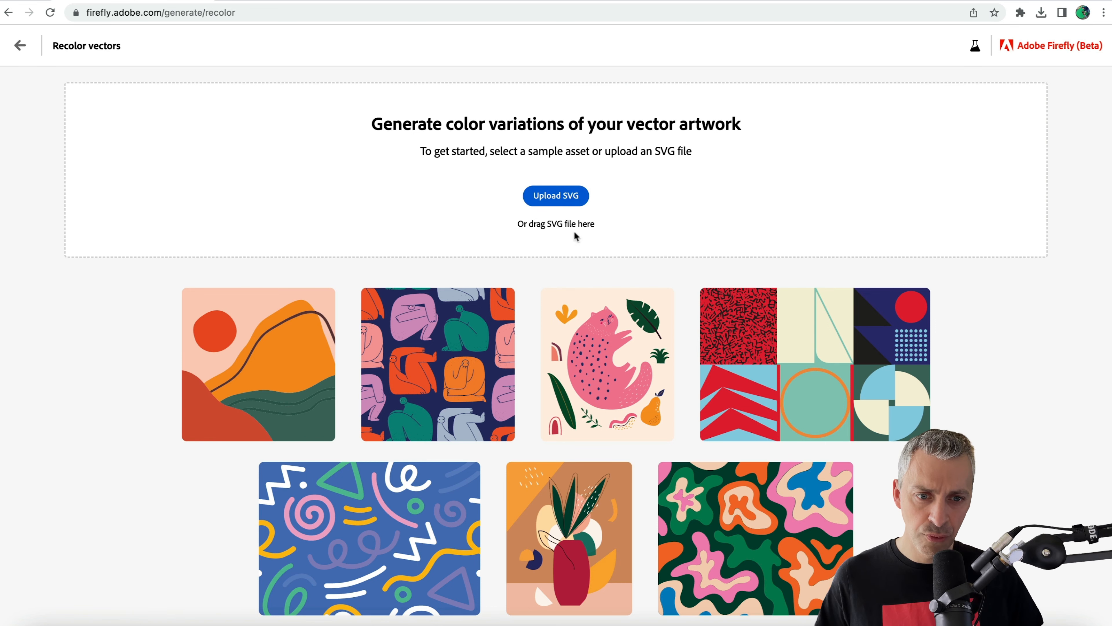
{"action": "scroll", "coordinate": [621, 359], "scroll_direction": "down", "scroll_amount": 1}
{"action": "scroll", "coordinate": [622, 359], "scroll_direction": "up", "scroll_amount": 1}
{"action": "scroll", "coordinate": [174, 384], "scroll_direction": "down", "scroll_amount": 1}
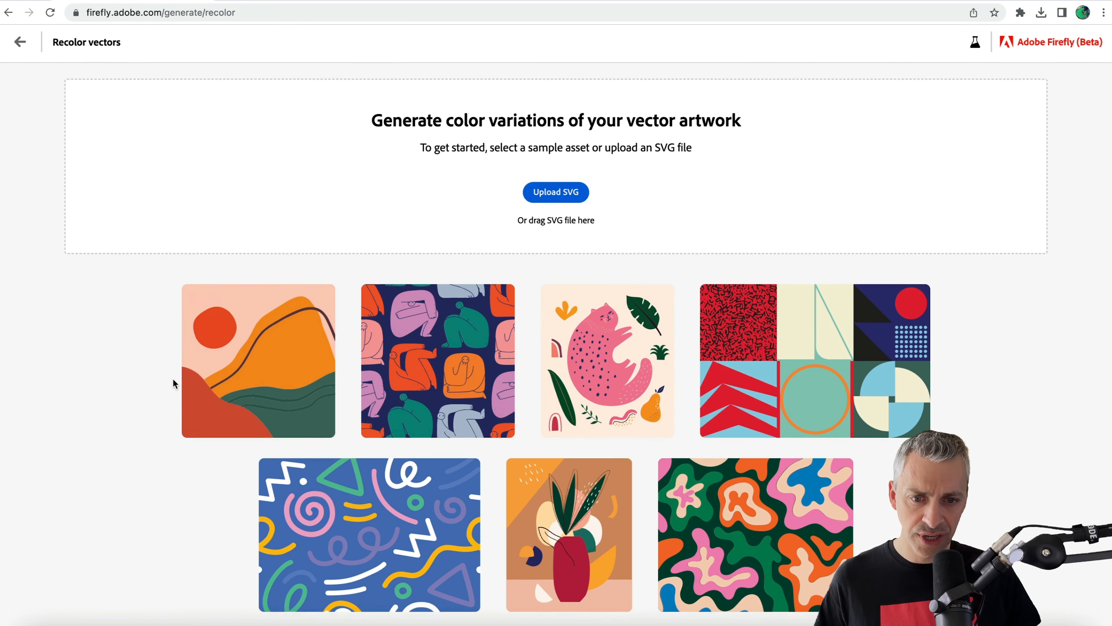
{"action": "scroll", "coordinate": [187, 509], "scroll_direction": "up", "scroll_amount": 1}
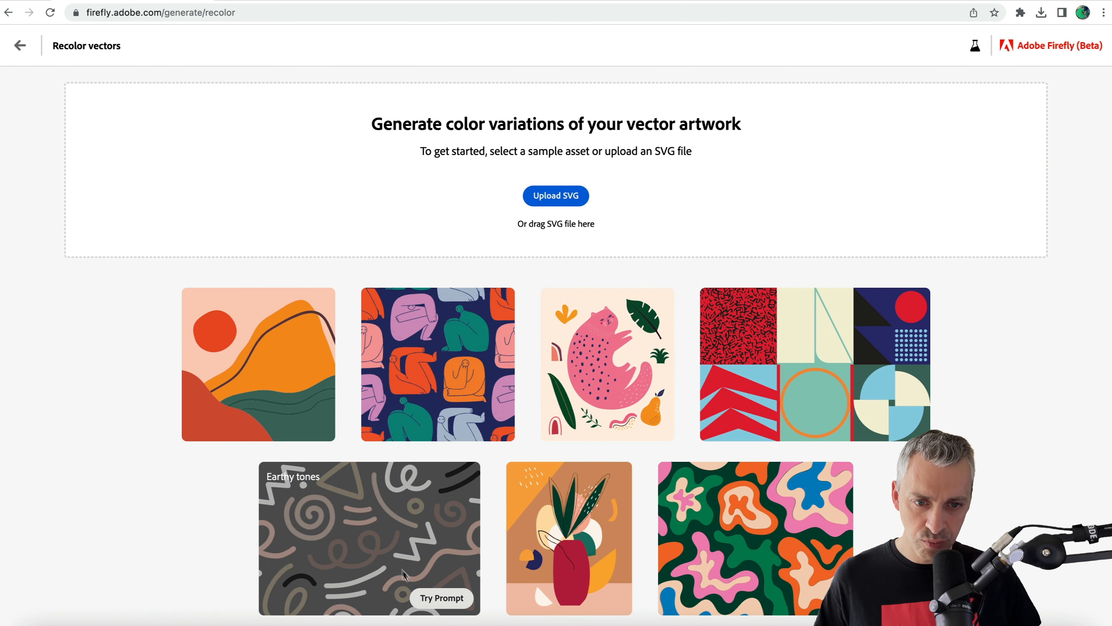
Generate color variations of the blue squiggle pattern sample with its Earthy tones prompt.
{"action": "left_click", "coordinate": [430, 598]}
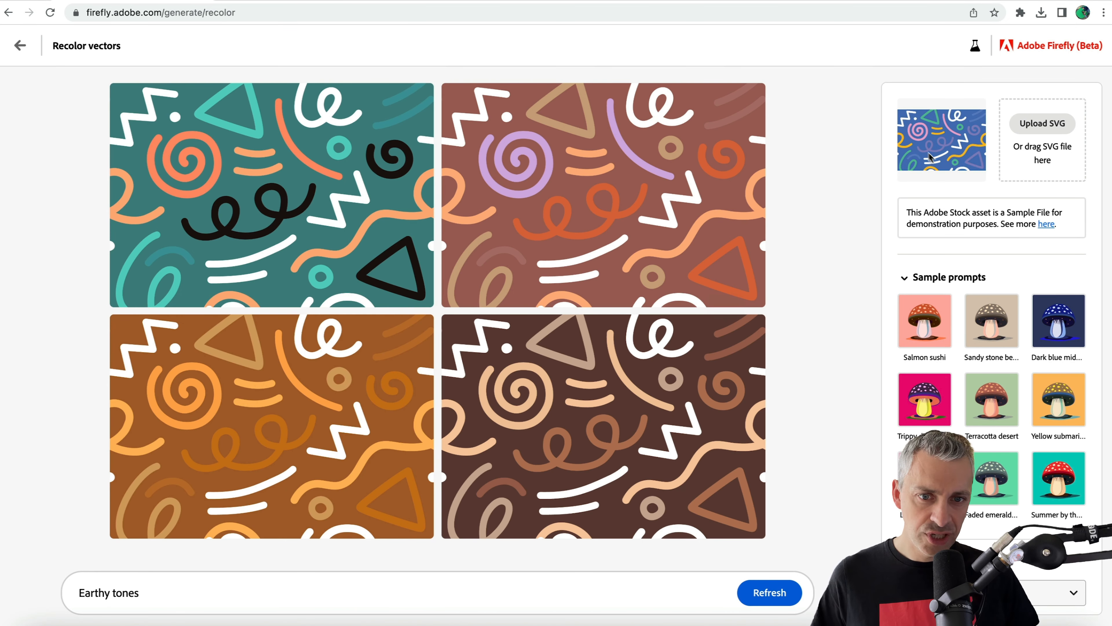
{"action": "mouse_move", "coordinate": [246, 187]}
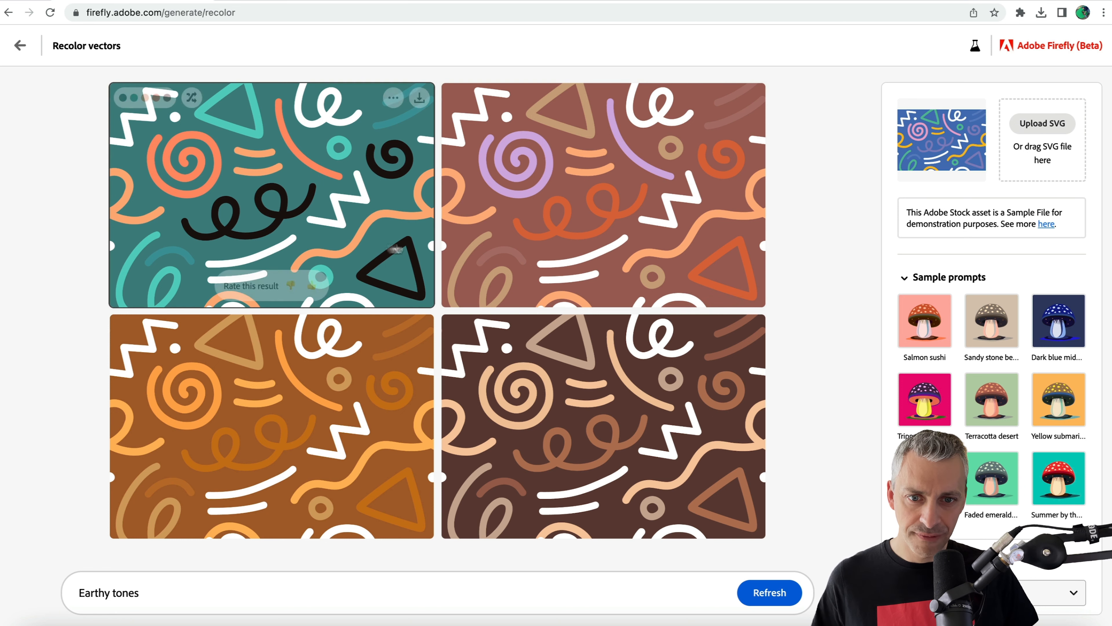
{"action": "mouse_move", "coordinate": [527, 186]}
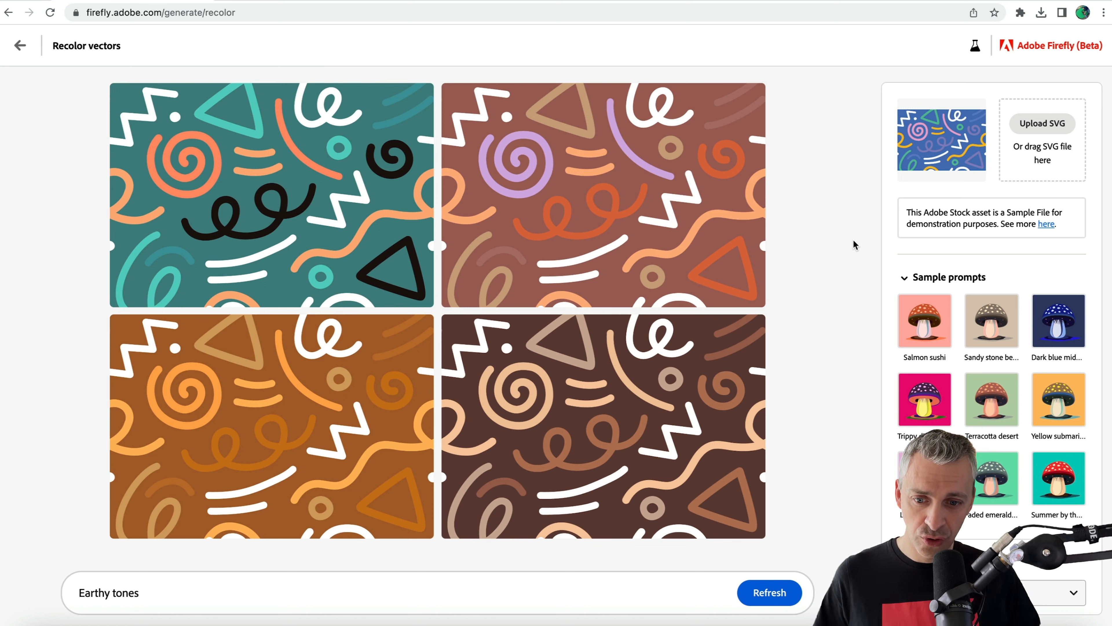
Change the squiggle pattern's prompt to "summer tones" and generate new color variations.
{"action": "double_click", "coordinate": [98, 592]}
{"action": "left_click", "coordinate": [99, 592]}
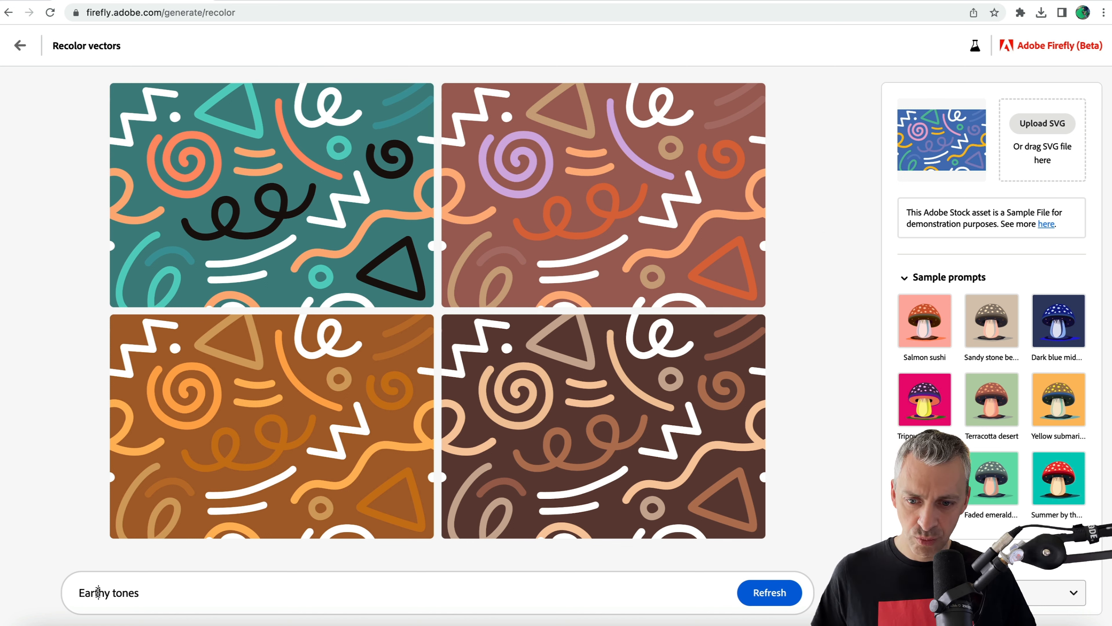
{"action": "left_click_drag", "start_coordinate": [171, 591], "coordinate": [58, 596]}
{"action": "left_click", "coordinate": [98, 592]}
{"action": "double_click", "coordinate": [98, 592]}
{"action": "type", "text": "summer"}
{"action": "key", "text": "Return"}
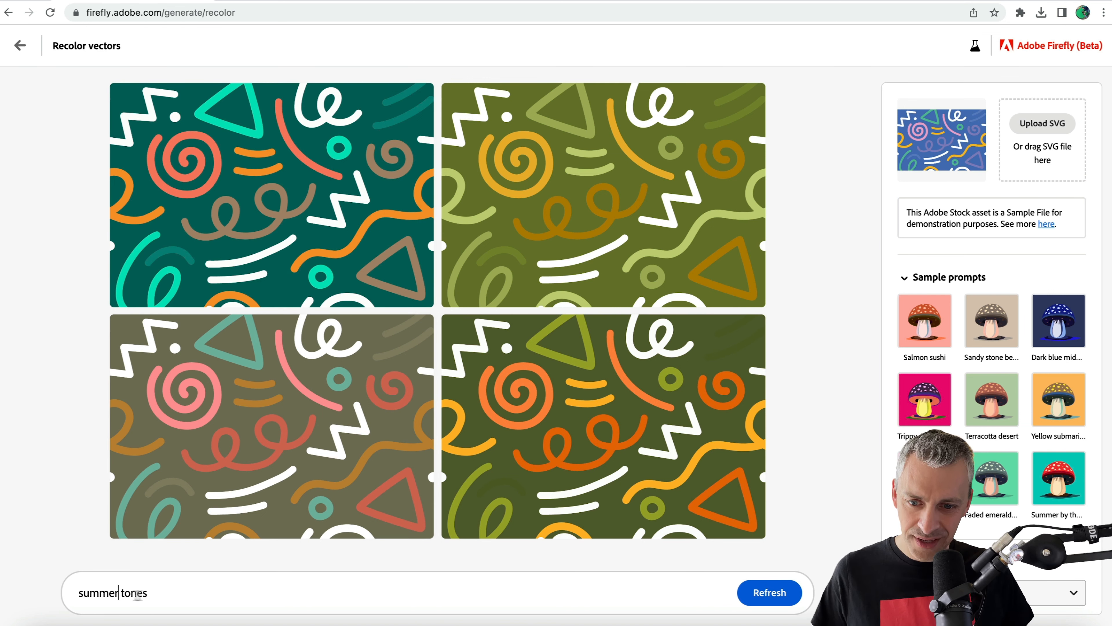
Replace the whole prompt with "1980s pop" and regenerate the squiggle pattern's color variations.
{"action": "left_click_drag", "start_coordinate": [174, 594], "coordinate": [55, 599]}
{"action": "type", "text": "19"}
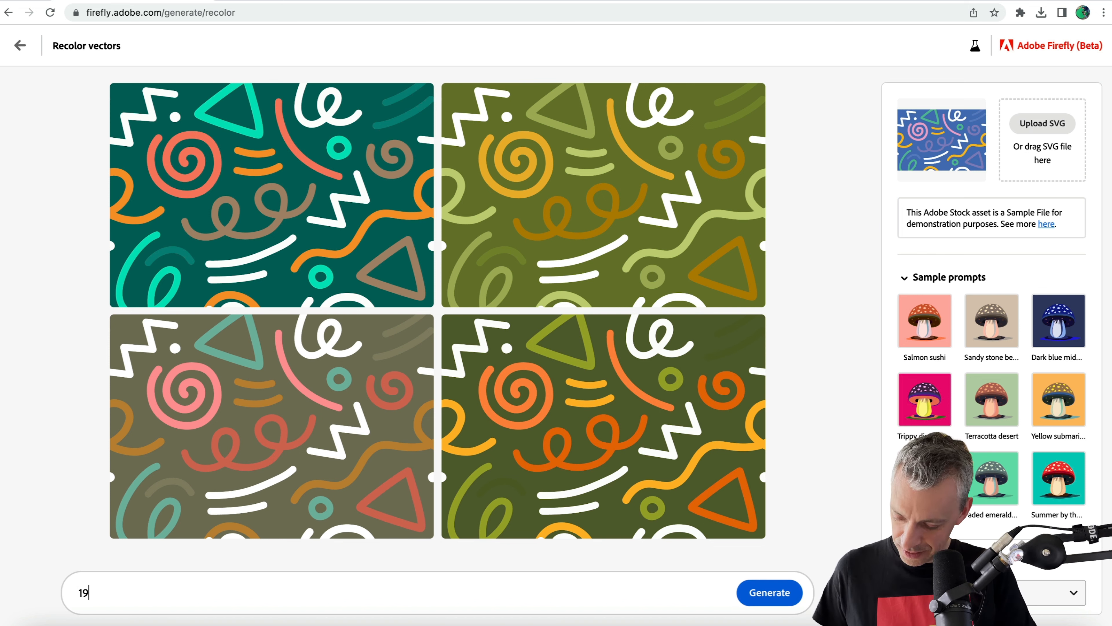
{"action": "type", "text": "80s pop"}
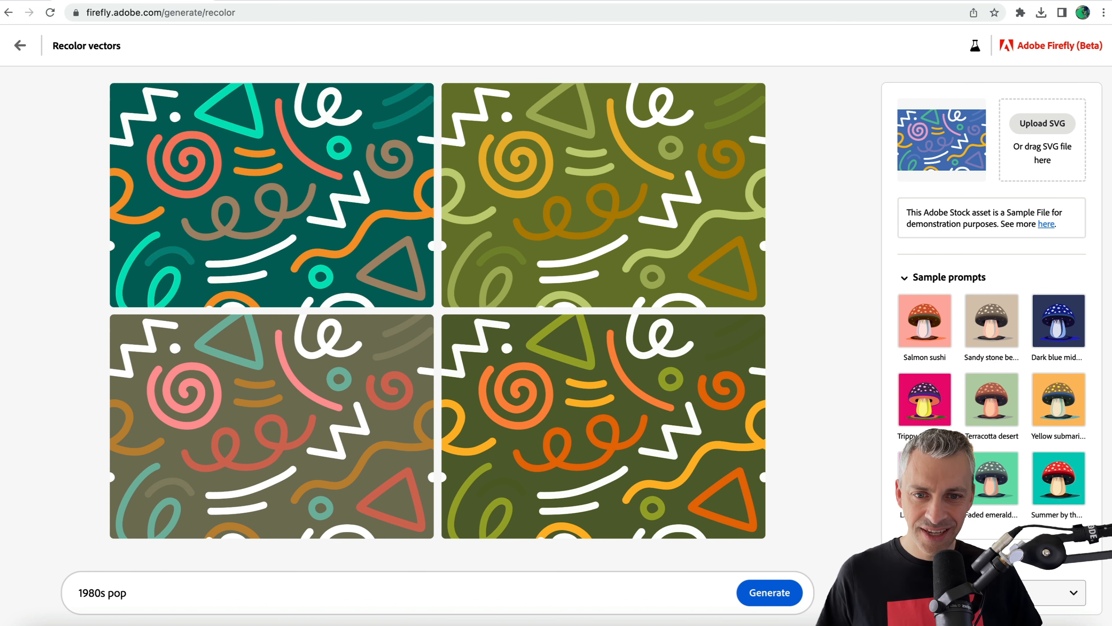
{"action": "key", "text": "Return"}
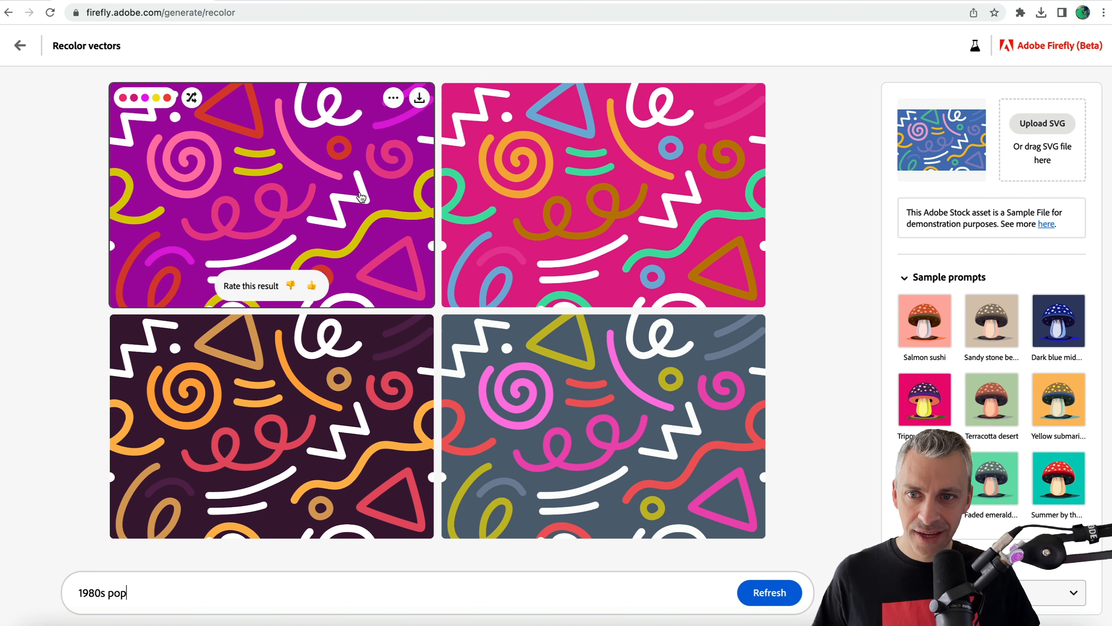
Return to the sample assets and generate variations of the potted plant artwork with its Soft pastels prompt.
{"action": "left_click", "coordinate": [19, 45]}
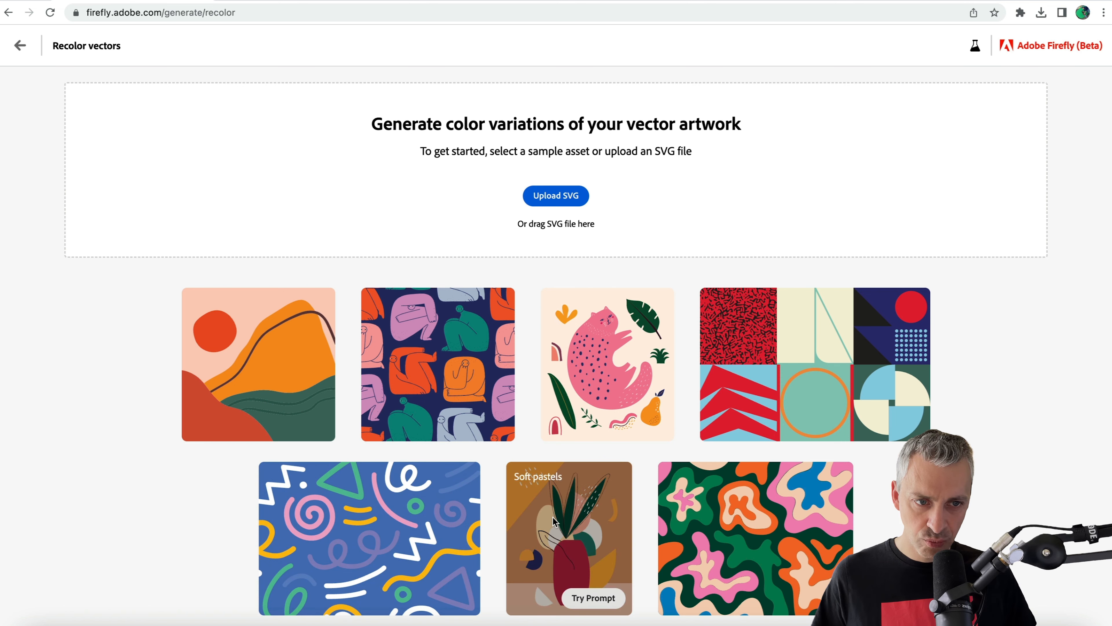
{"action": "left_click", "coordinate": [583, 597]}
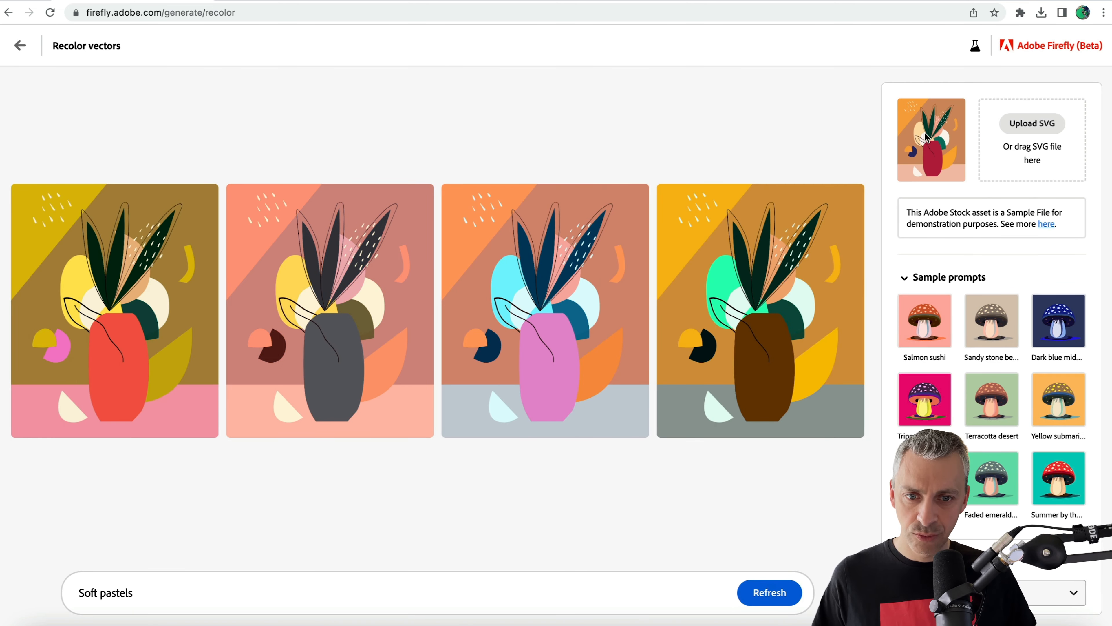
{"action": "key", "text": "XF86AudioMute"}
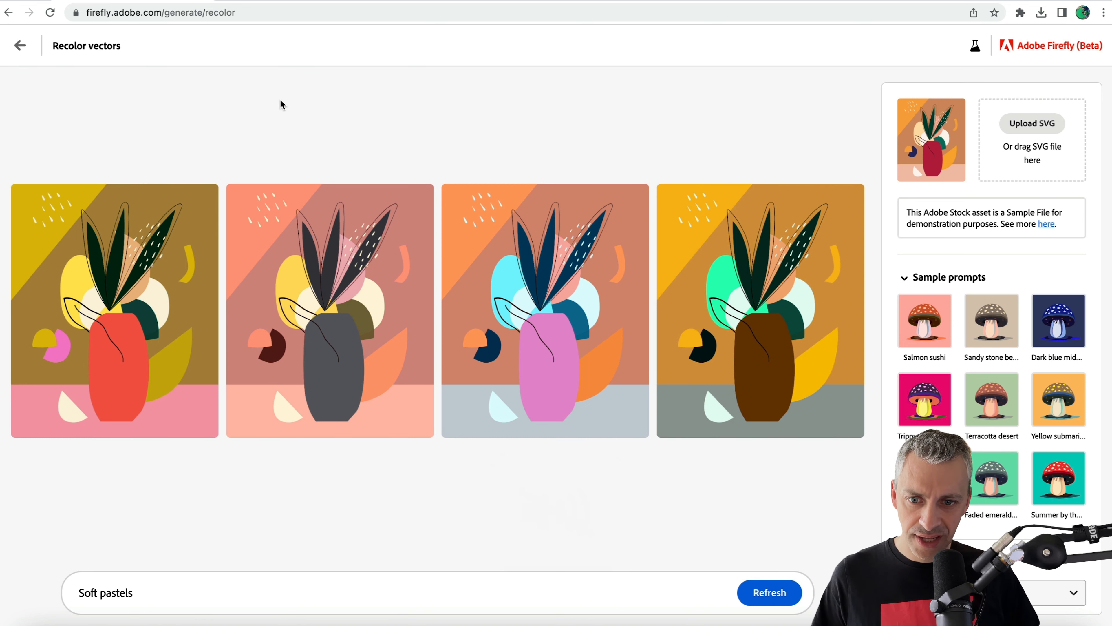
Change the potted plant's prompt to "hard pastels" and generate new color variations.
{"action": "mouse_move", "coordinate": [129, 285]}
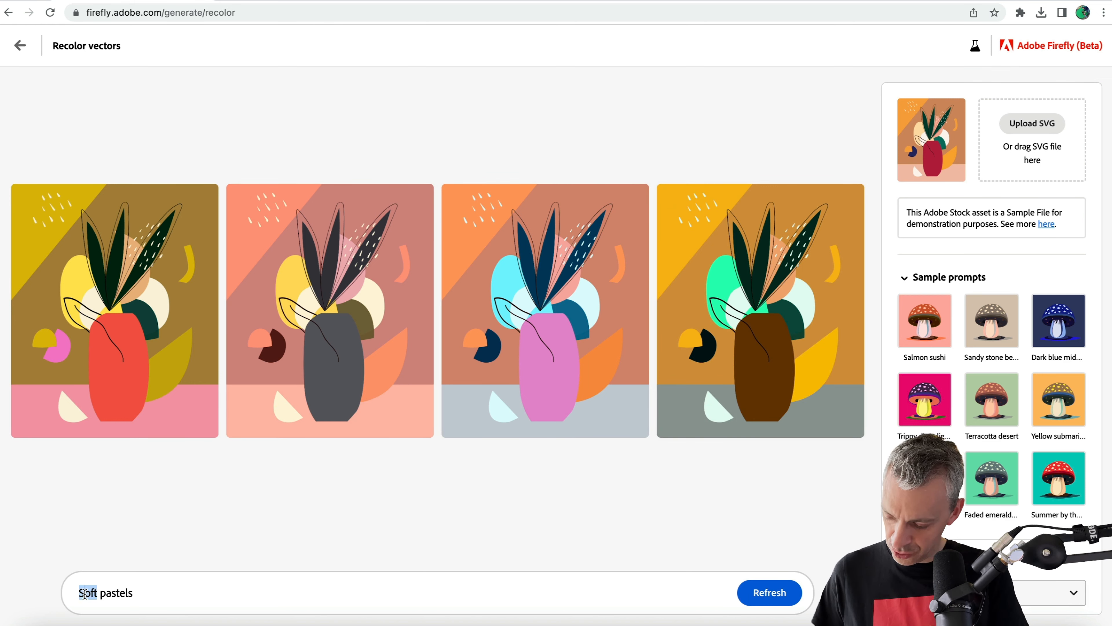
{"action": "type", "text": "hard"}
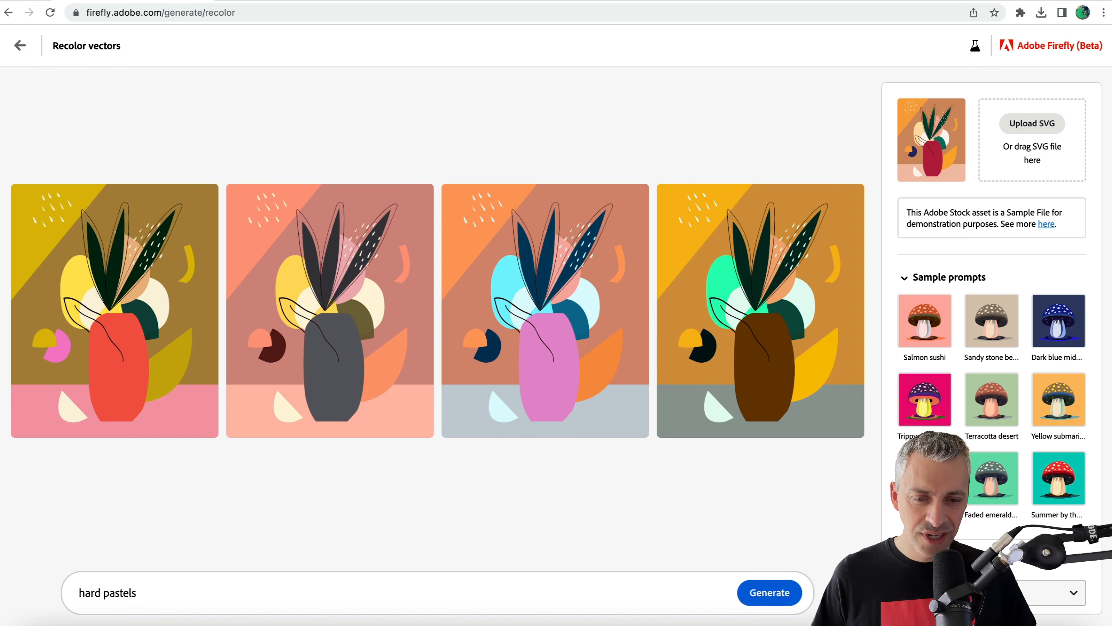
{"action": "key", "text": "Return"}
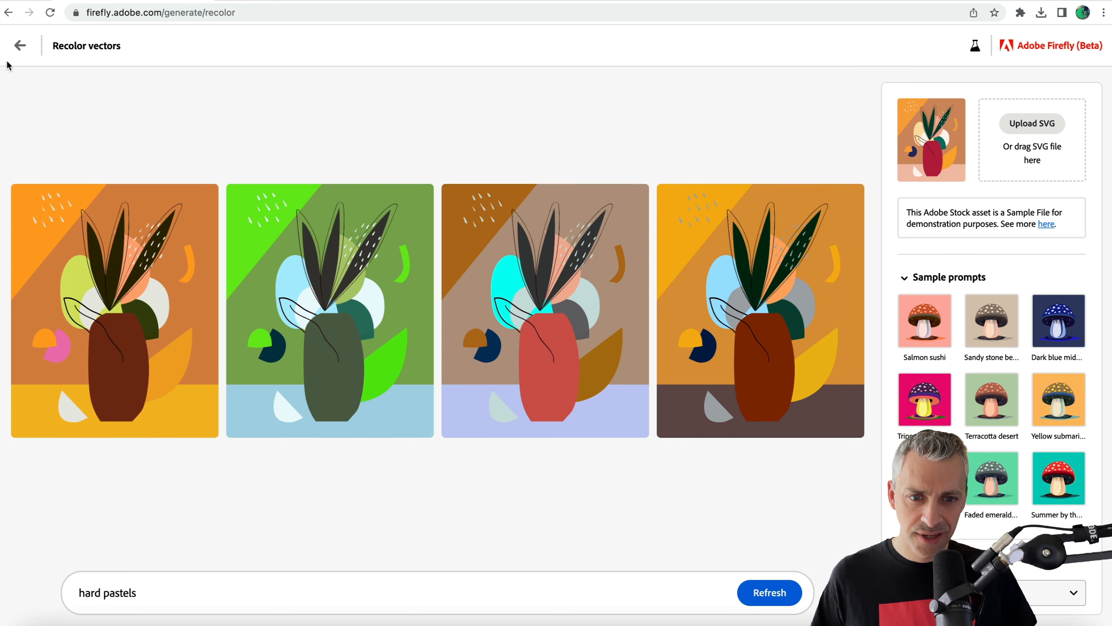
Go back to the recolor start page and upload Mr Donuts.svg from the Vector folder.
{"action": "left_click", "coordinate": [20, 46]}
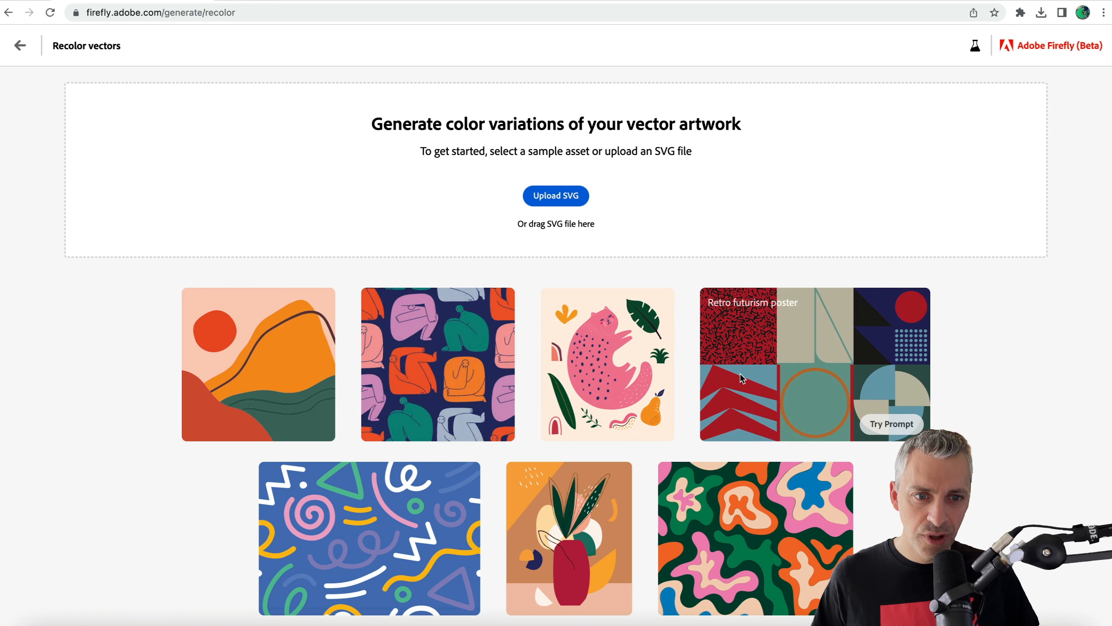
{"action": "left_click", "coordinate": [542, 203]}
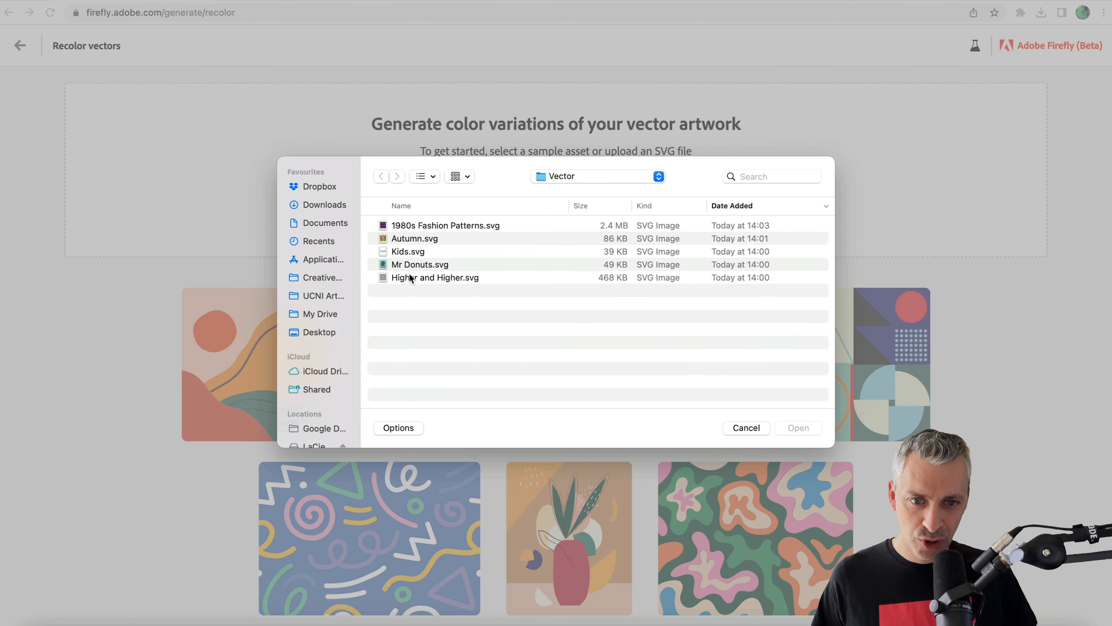
{"action": "left_click", "coordinate": [416, 266]}
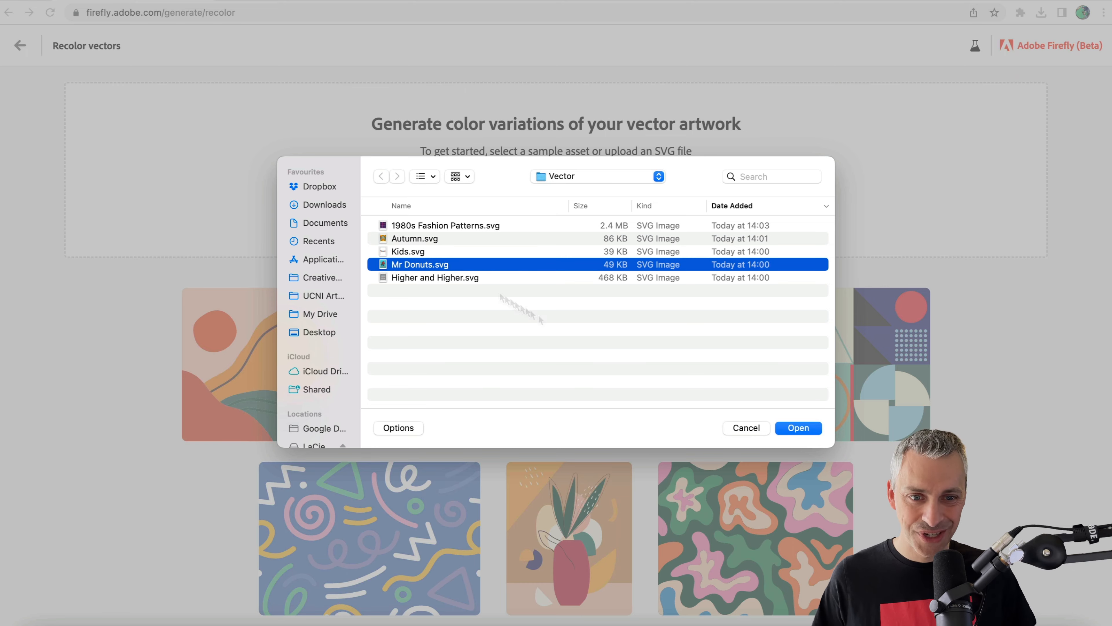
{"action": "left_click", "coordinate": [808, 432]}
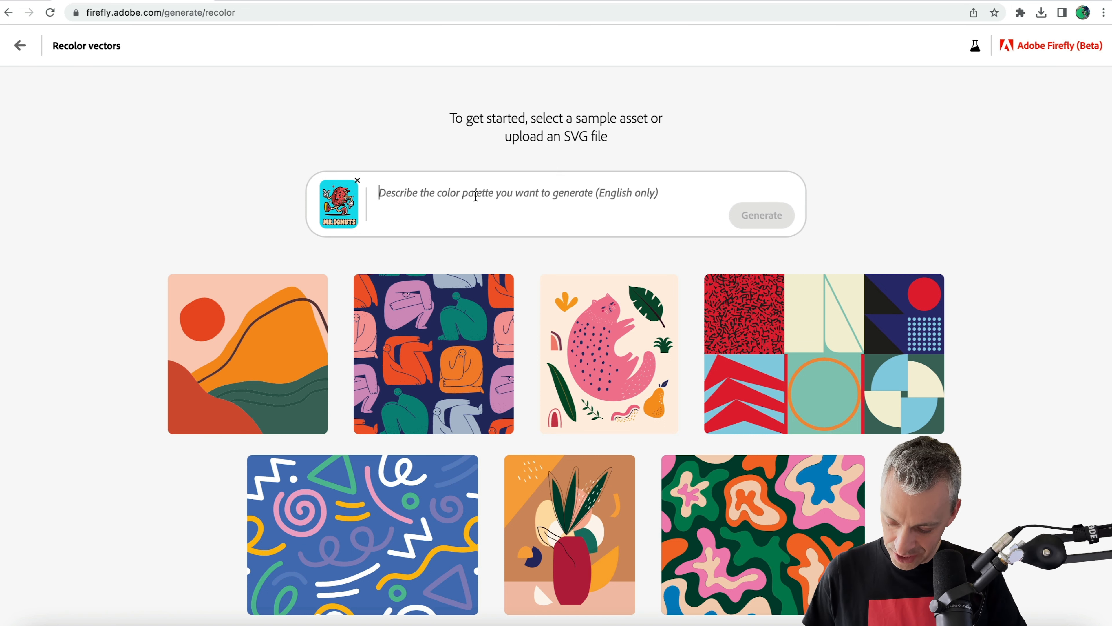
Generate color variations of the uploaded Mr Donuts artwork with the prompt "1980s pop".
{"action": "type", "text": "19"}
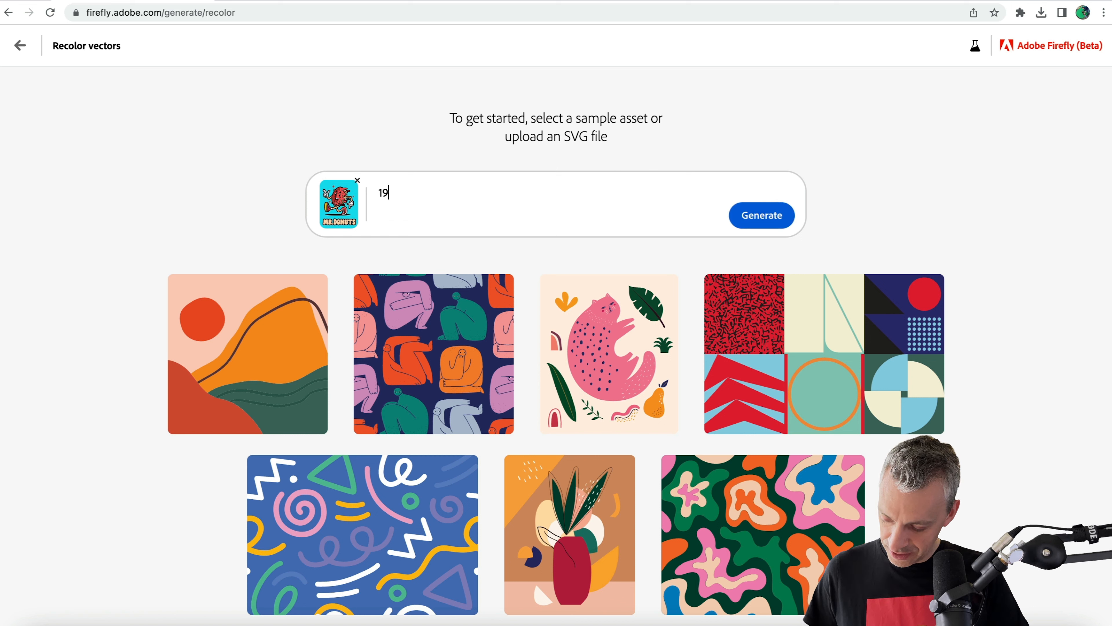
{"action": "type", "text": "80s pop"}
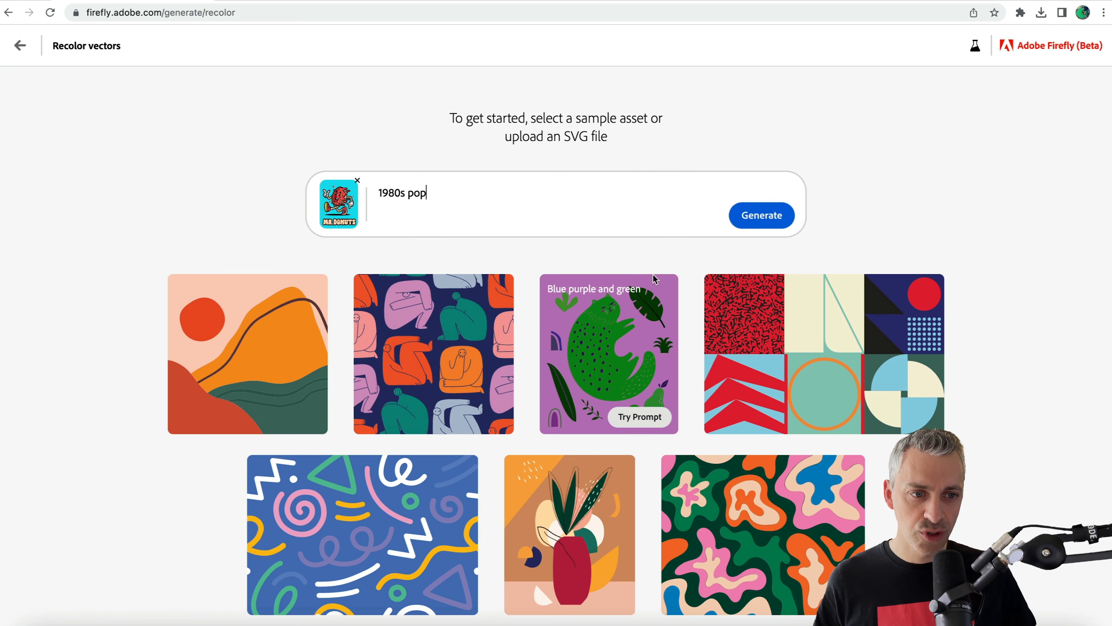
{"action": "left_click", "coordinate": [746, 219]}
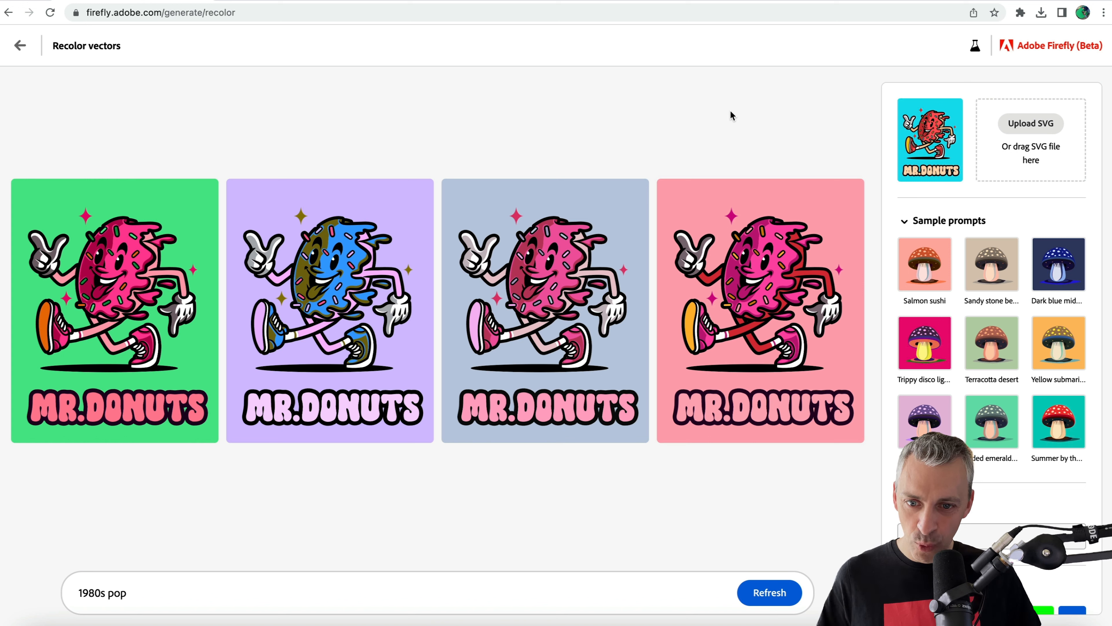
{"action": "mouse_move", "coordinate": [38, 342]}
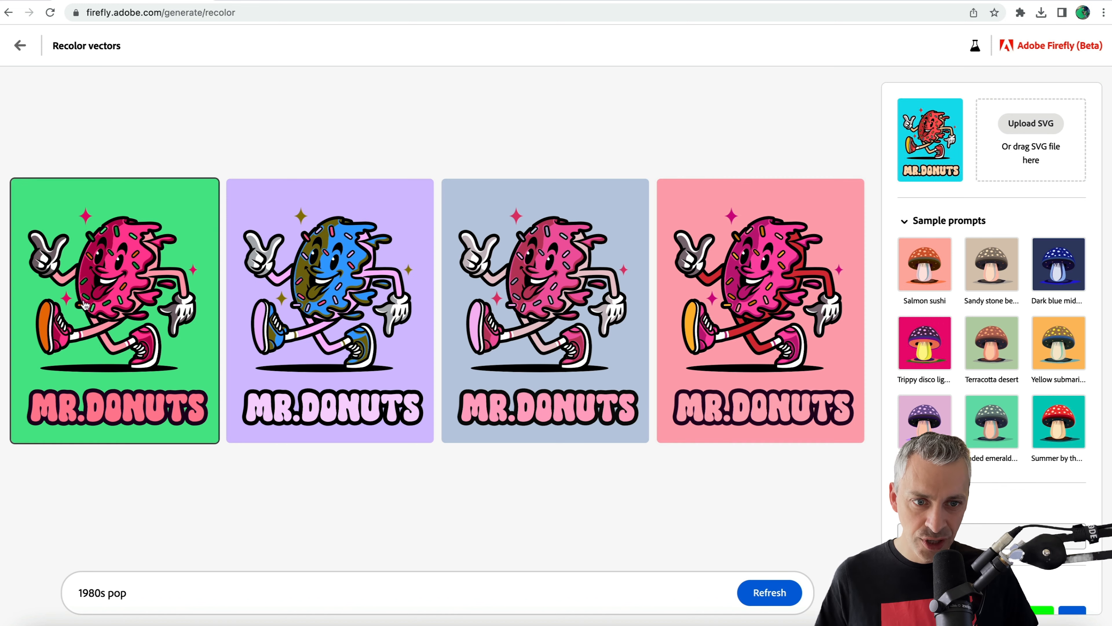
Browse the four Mr Donuts variations in the enlarged preview and download the green-background version.
{"action": "left_click", "coordinate": [93, 302]}
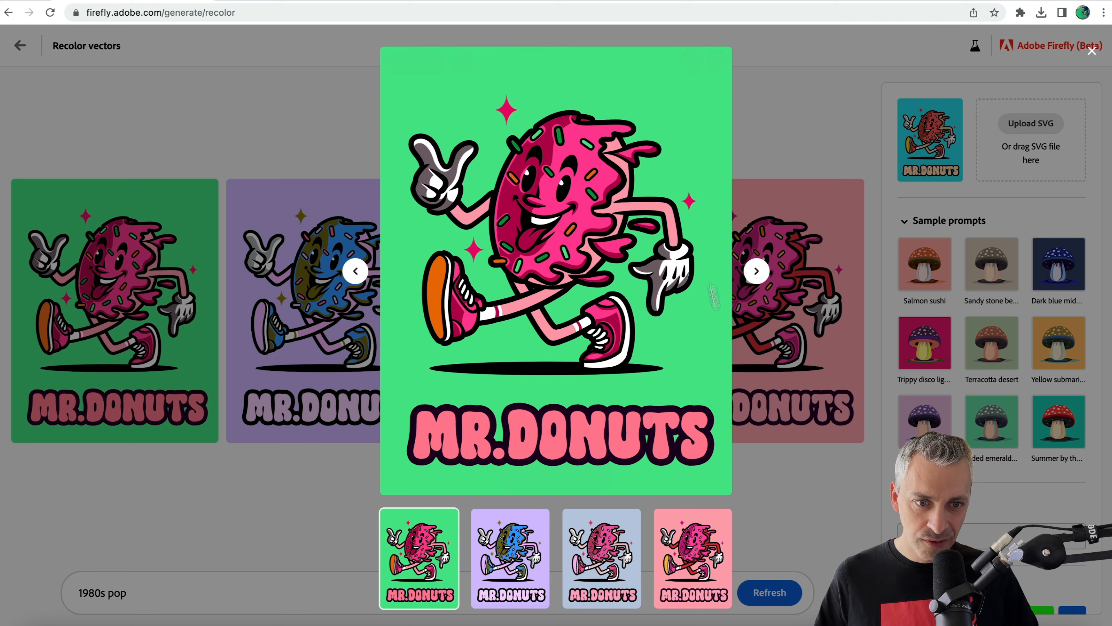
{"action": "left_click", "coordinate": [756, 271]}
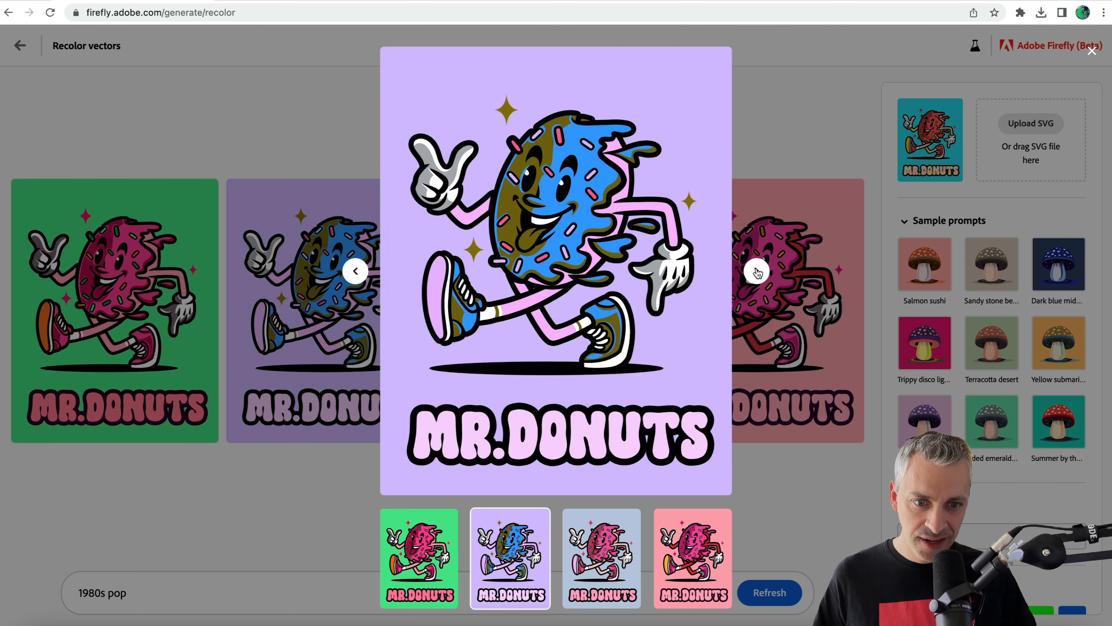
{"action": "left_click", "coordinate": [756, 273]}
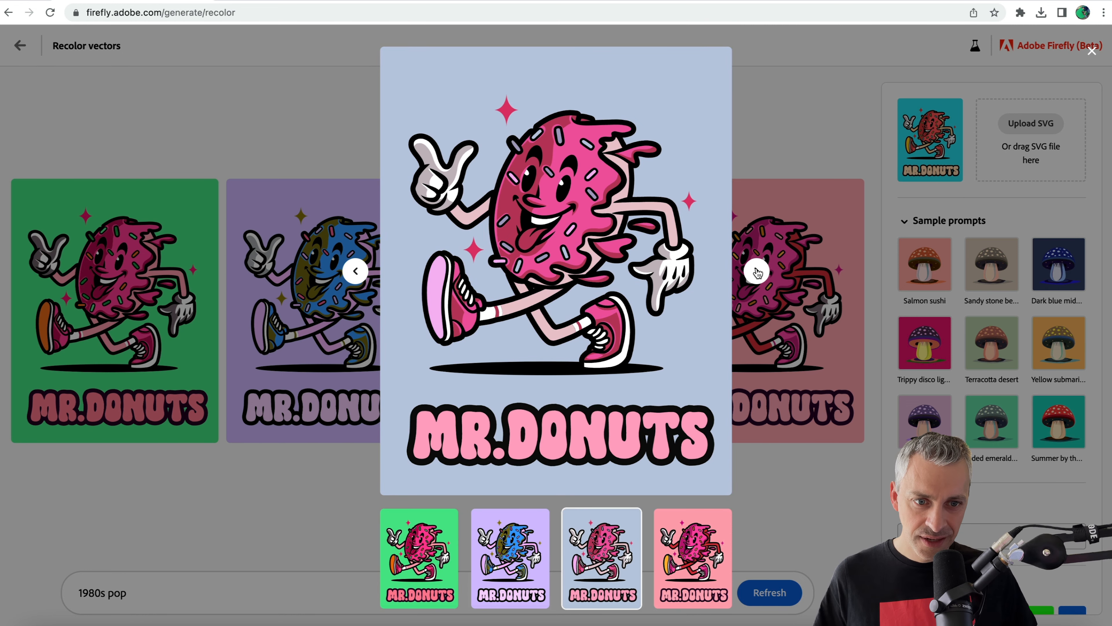
{"action": "left_click", "coordinate": [757, 272]}
{"action": "left_click", "coordinate": [757, 272]}
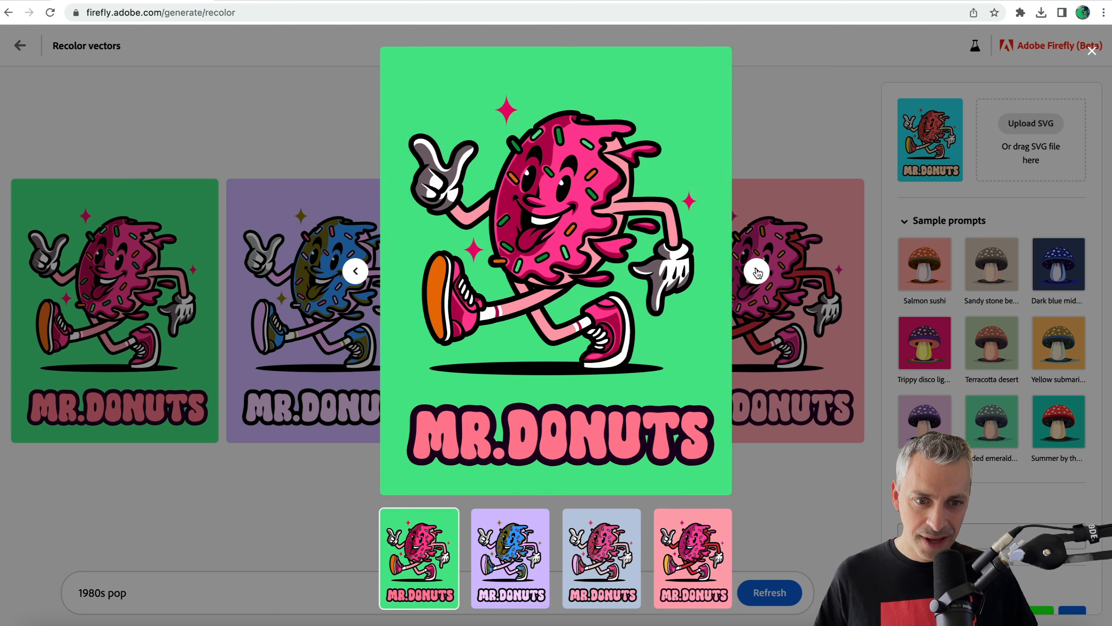
{"action": "mouse_move", "coordinate": [613, 291]}
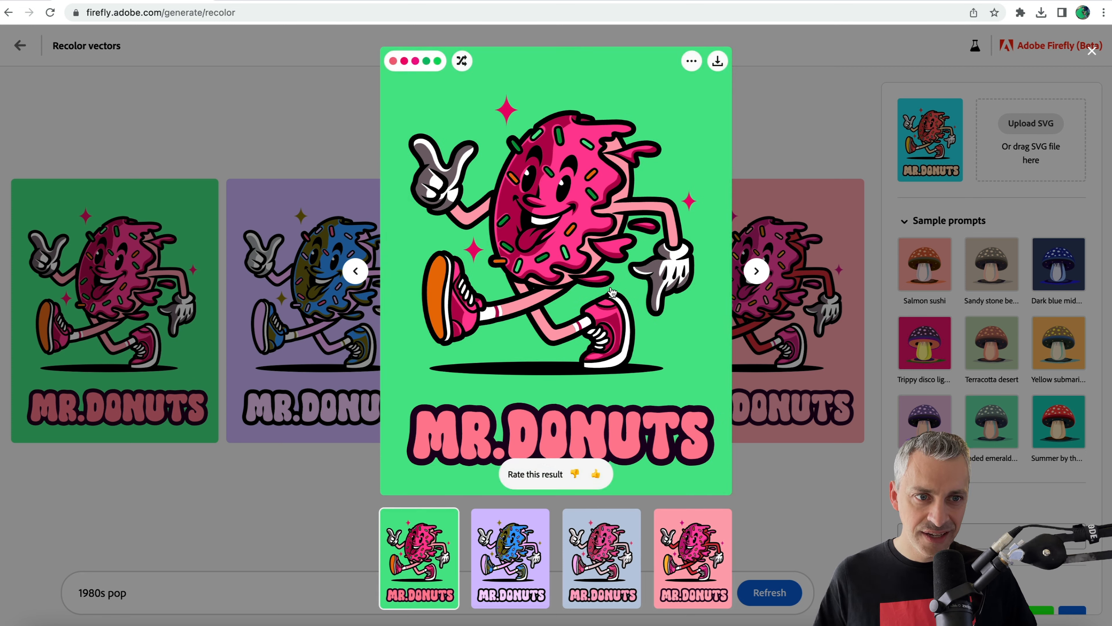
{"action": "left_click", "coordinate": [718, 62]}
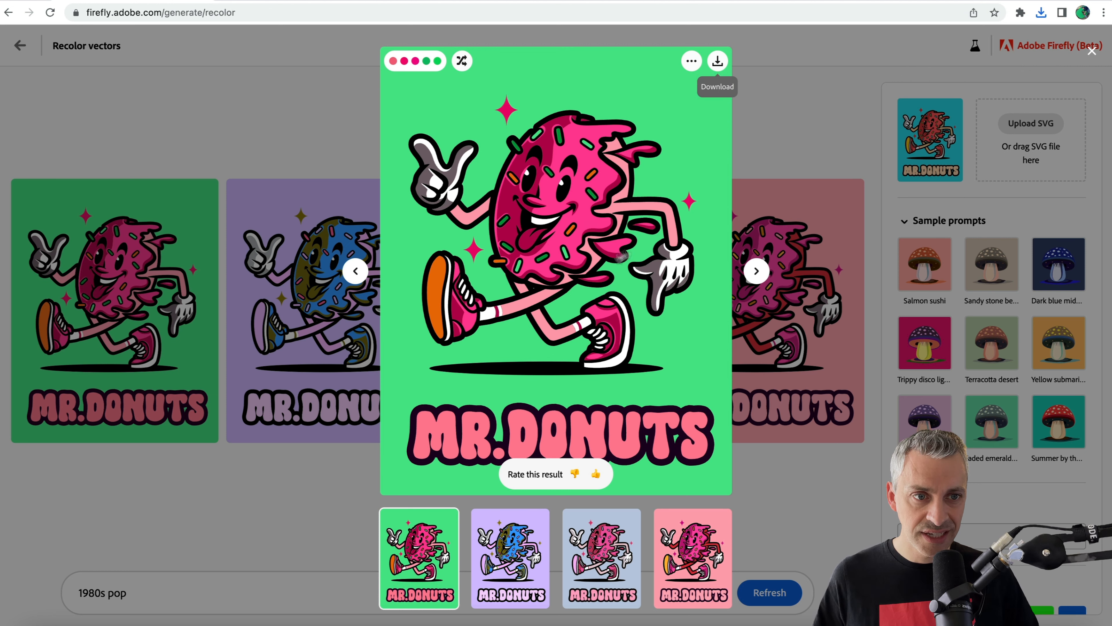
Shuffle the colors of the enlarged green-background Mr Donuts variation repeatedly until it has a pink background, and close the preview.
{"action": "left_click", "coordinate": [691, 61]}
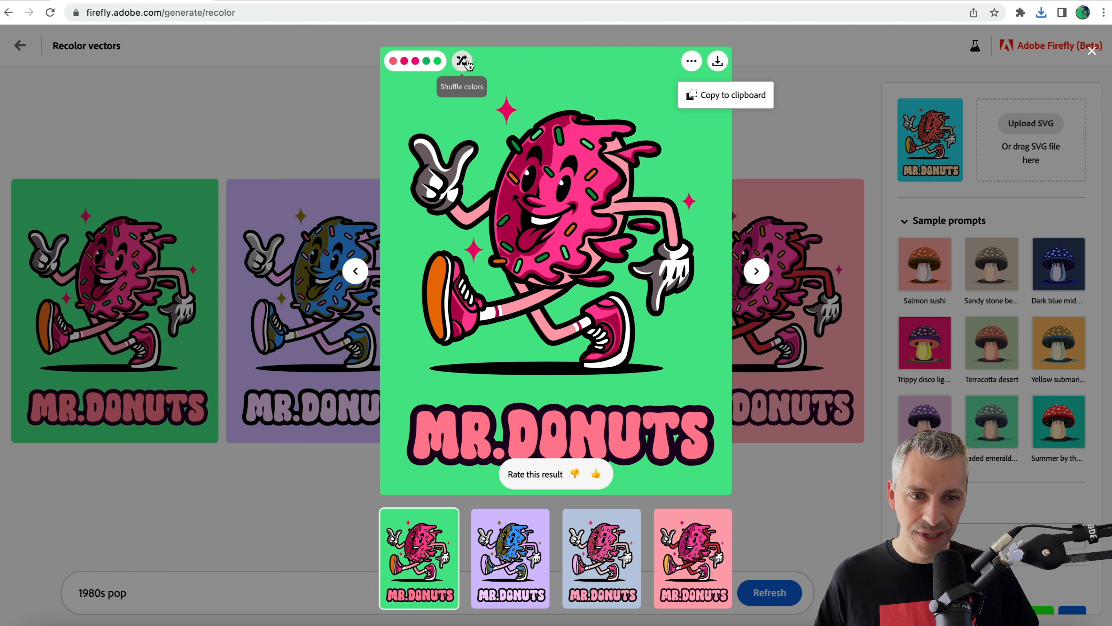
{"action": "left_click", "coordinate": [466, 64]}
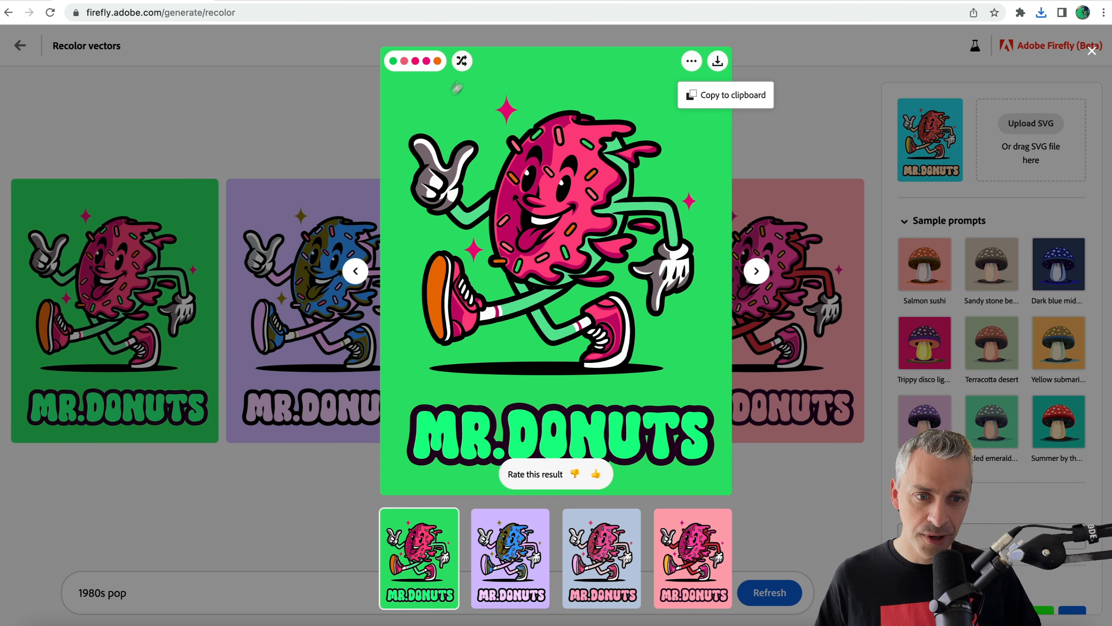
{"action": "left_click", "coordinate": [462, 61]}
{"action": "left_click", "coordinate": [461, 61]}
{"action": "left_click", "coordinate": [462, 61]}
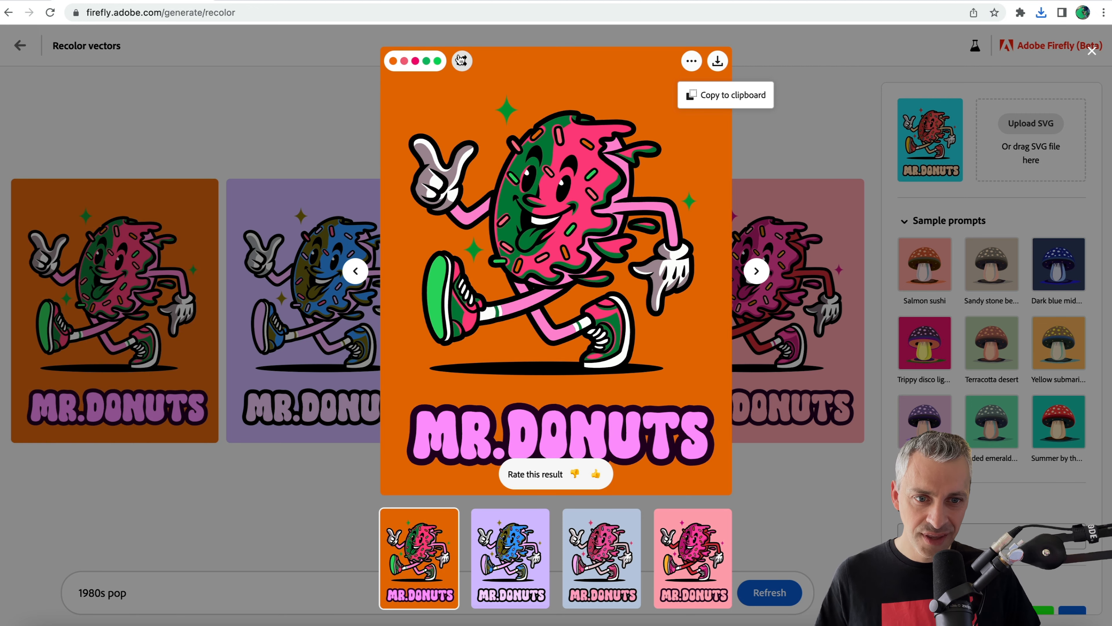
{"action": "left_click", "coordinate": [461, 61]}
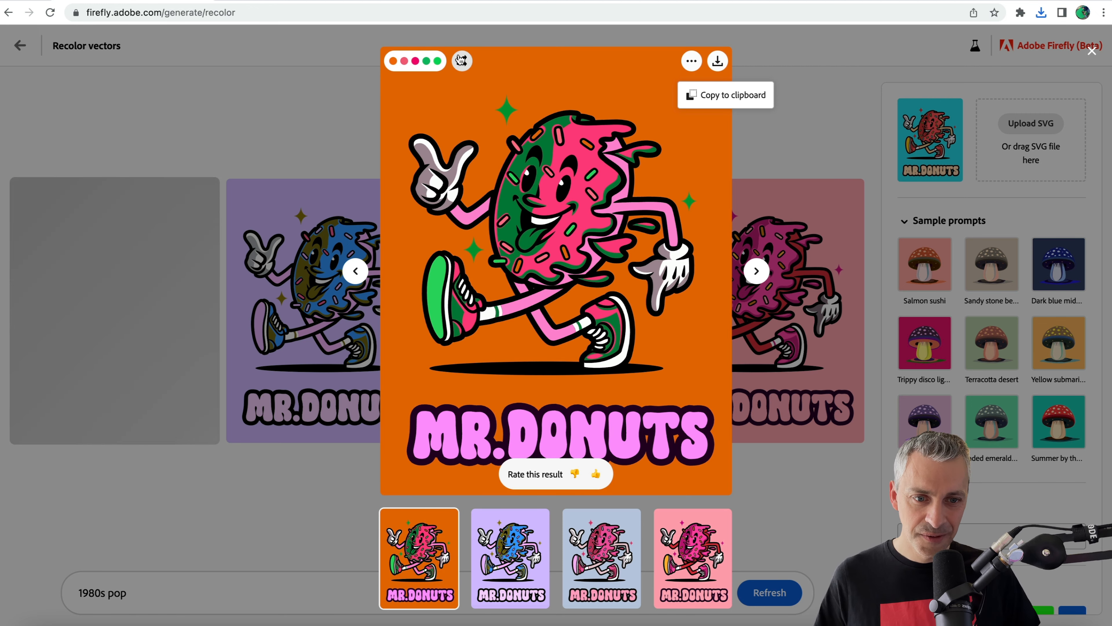
{"action": "left_click", "coordinate": [461, 61]}
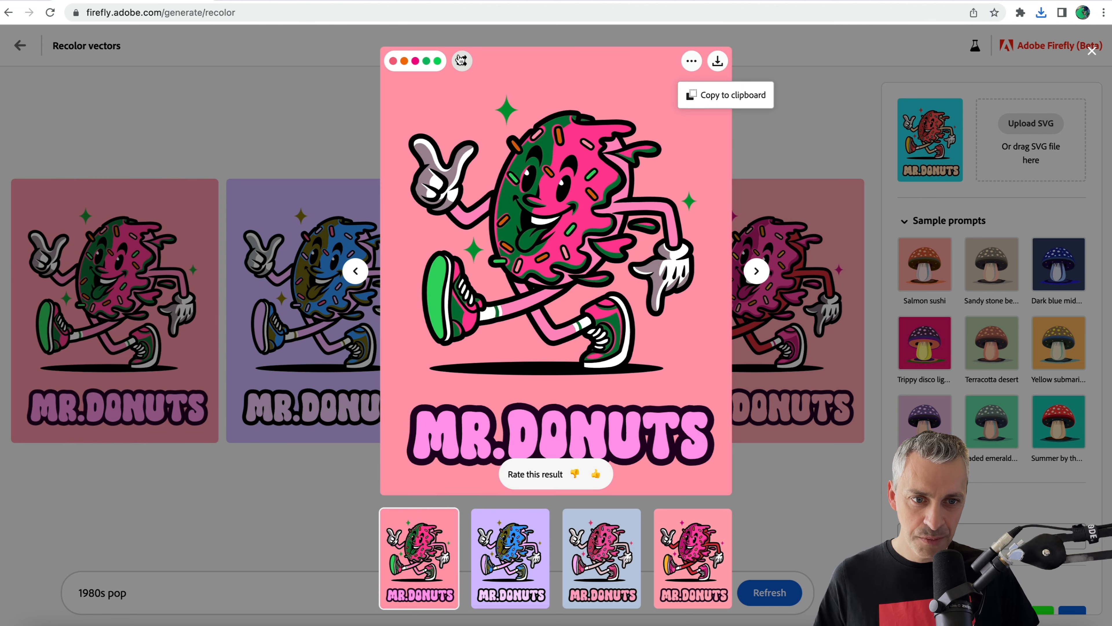
{"action": "left_click", "coordinate": [461, 61]}
{"action": "left_click", "coordinate": [461, 62]}
{"action": "left_click", "coordinate": [462, 62]}
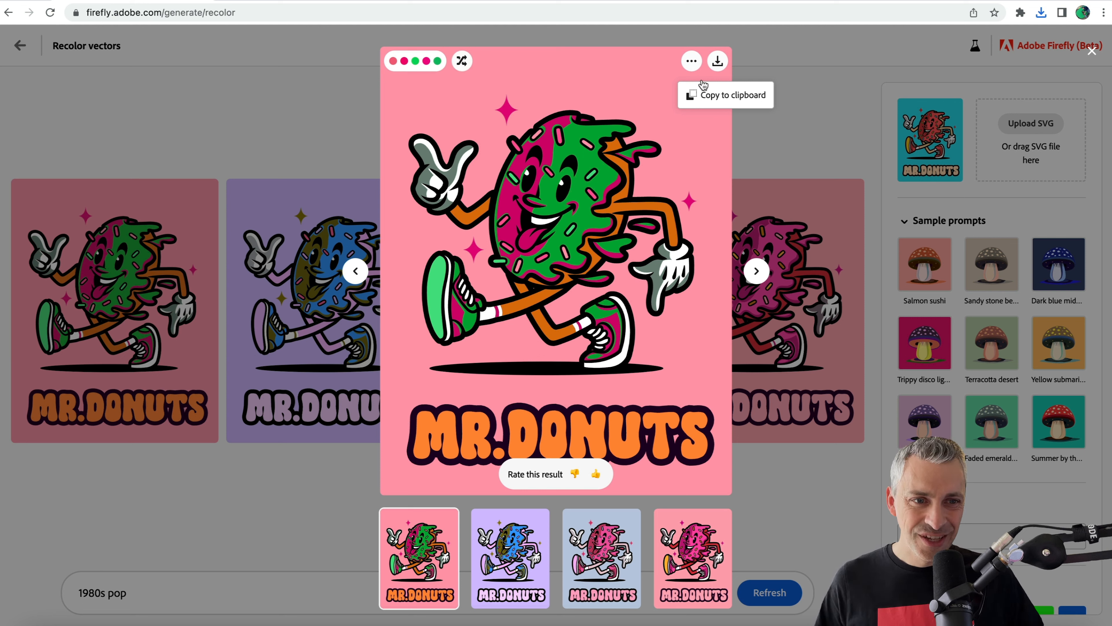
{"action": "left_click", "coordinate": [771, 63]}
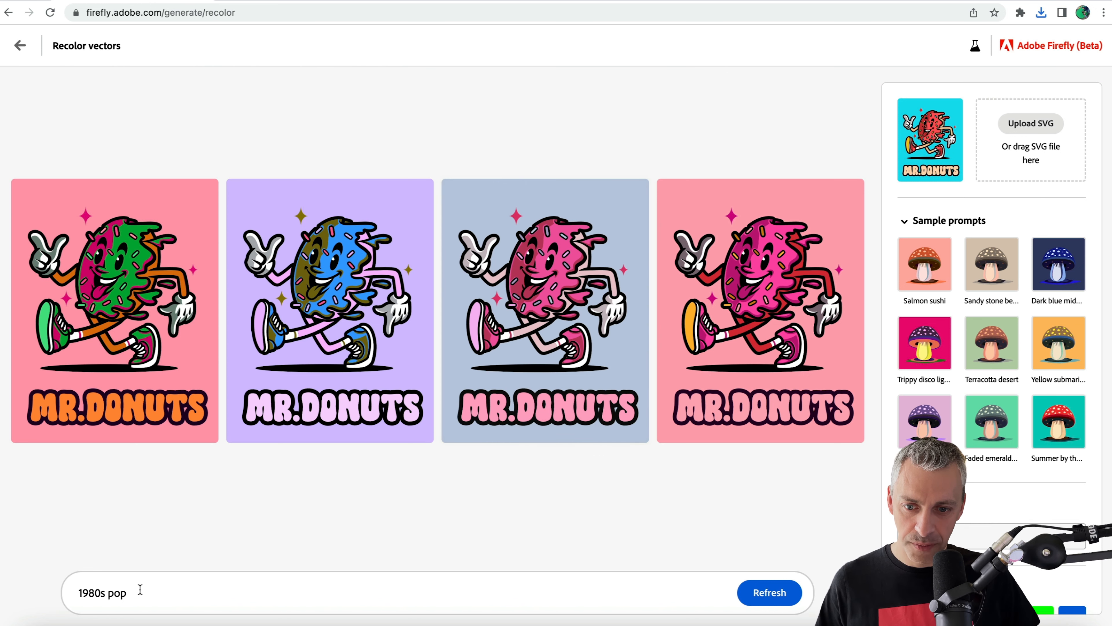
Replace the Mr Donuts prompt with "ice cool colours" and generate new color variations.
{"action": "left_click_drag", "start_coordinate": [145, 595], "coordinate": [69, 595]}
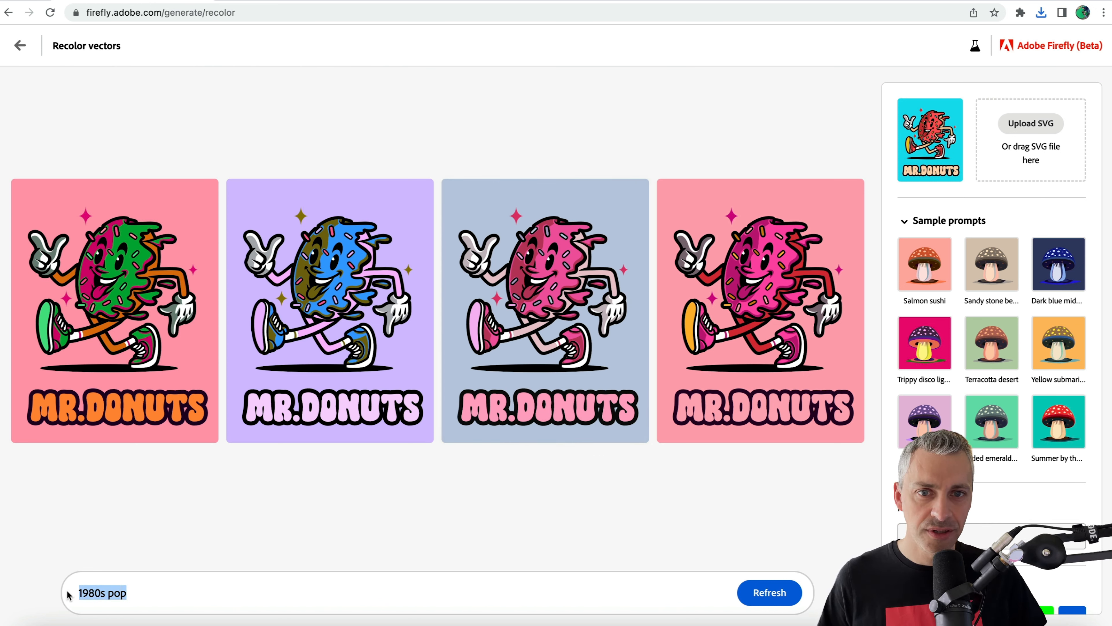
{"action": "type", "text": "ice cool colours"}
{"action": "key", "text": "Return"}
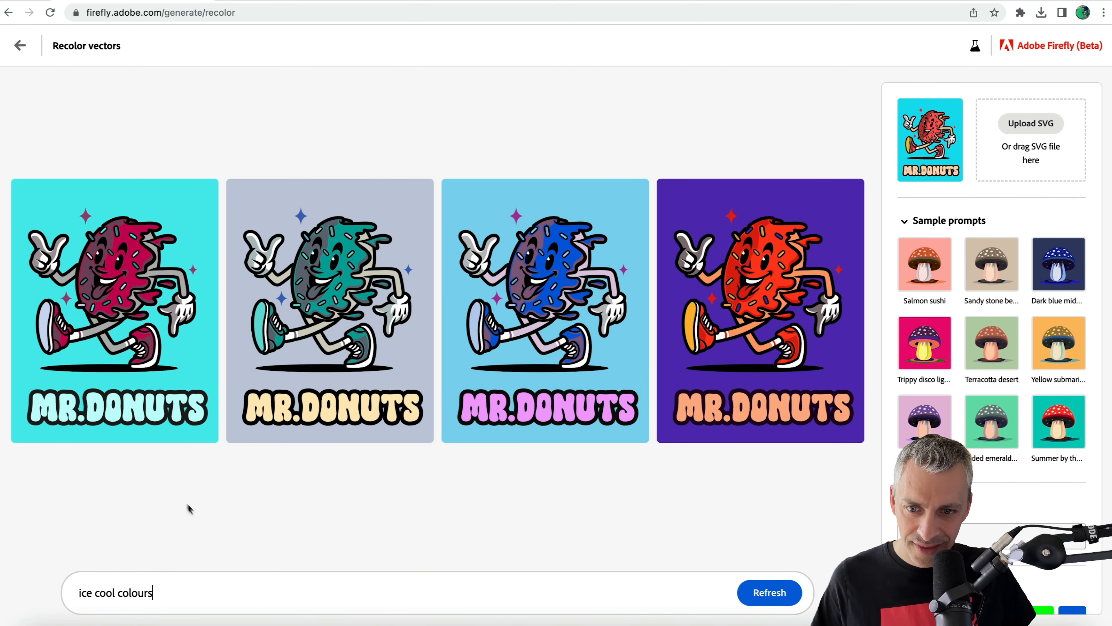
Browse the ice cool colours variations of Mr Donuts in the enlarged preview and close it.
{"action": "left_click", "coordinate": [115, 357]}
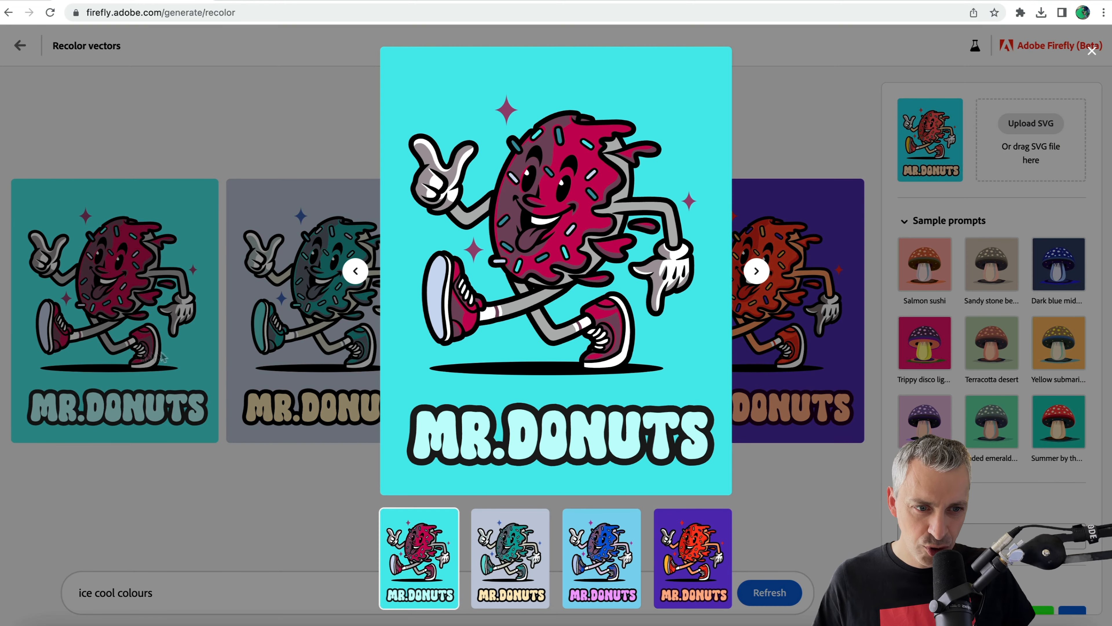
{"action": "left_click", "coordinate": [757, 273]}
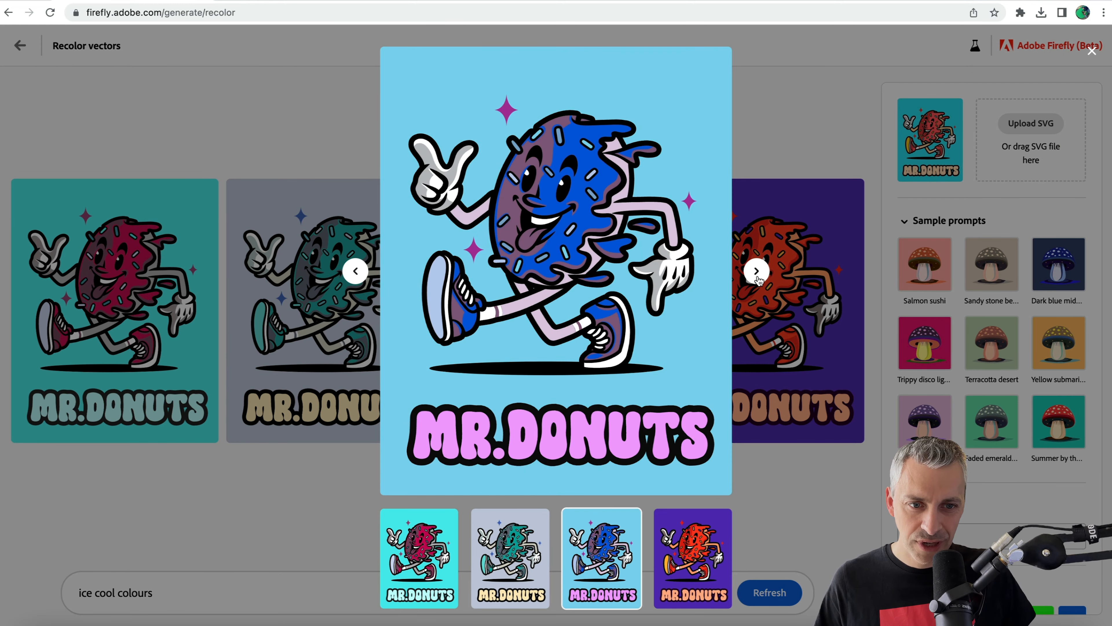
{"action": "left_click", "coordinate": [757, 273]}
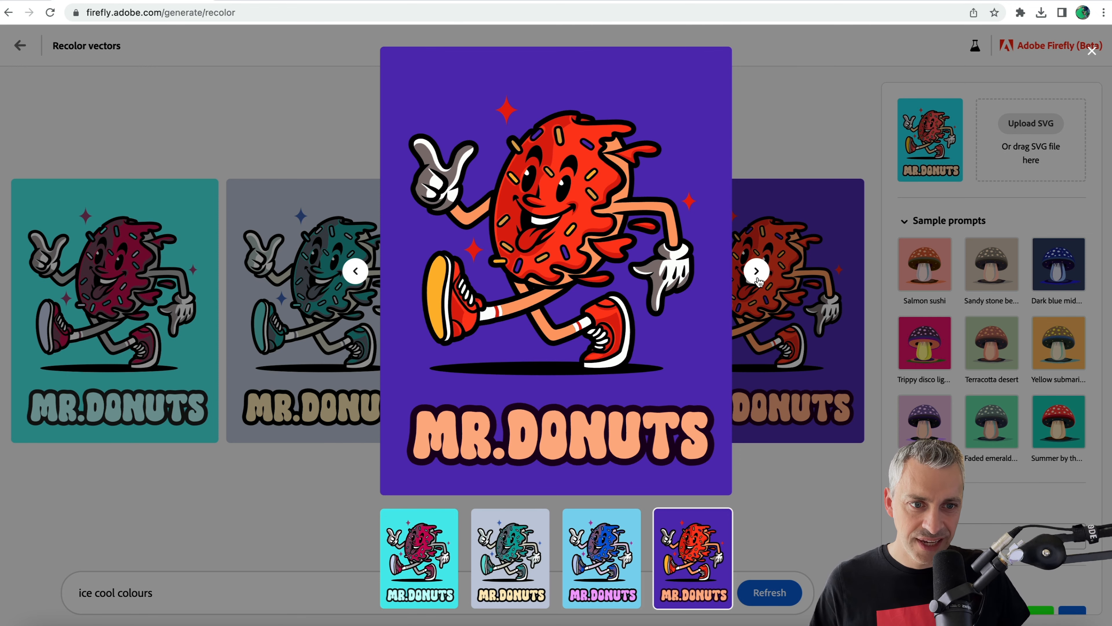
{"action": "left_click", "coordinate": [757, 272]}
{"action": "left_click", "coordinate": [808, 148]}
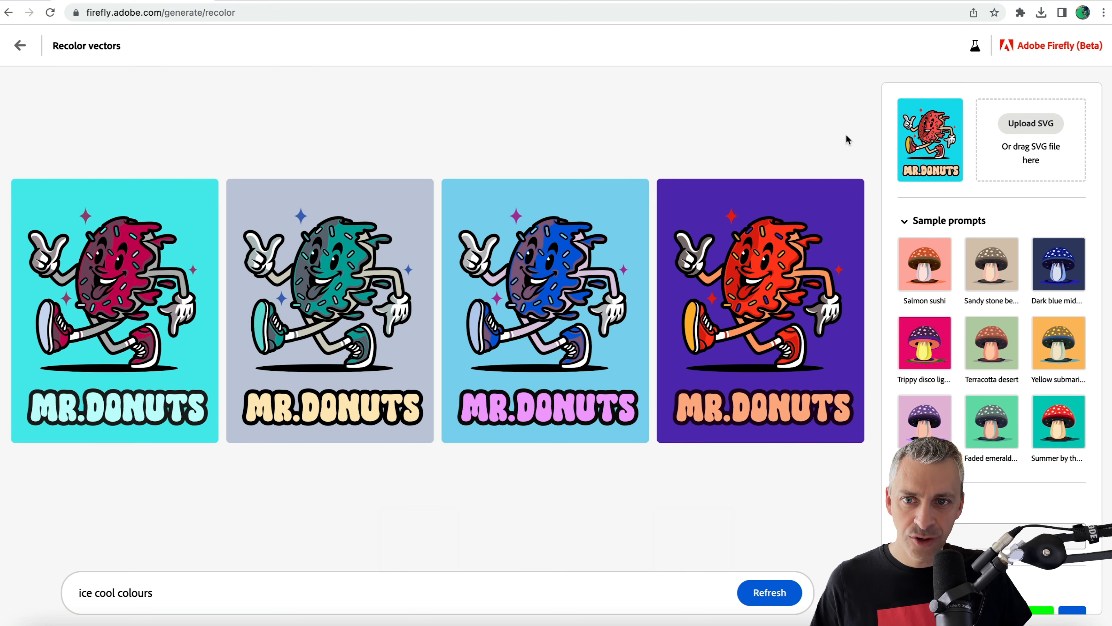
Return to the start page, open the seated-figures sample pattern, and replace it by uploading Higher and Higher.svg from the Vector folder.
{"action": "left_click", "coordinate": [18, 45]}
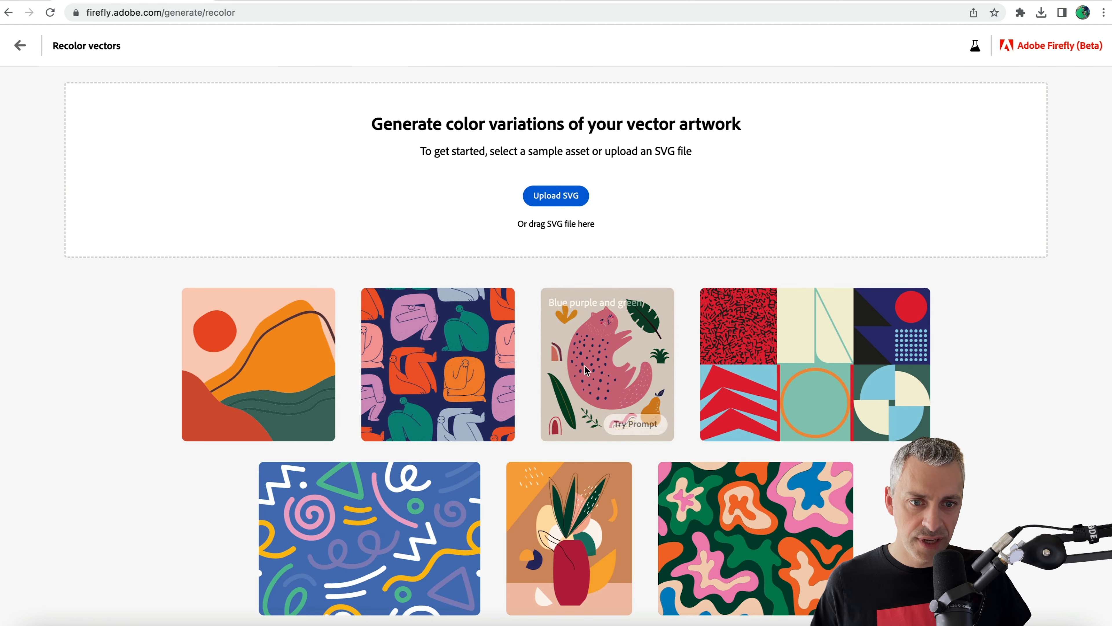
{"action": "left_click", "coordinate": [443, 375]}
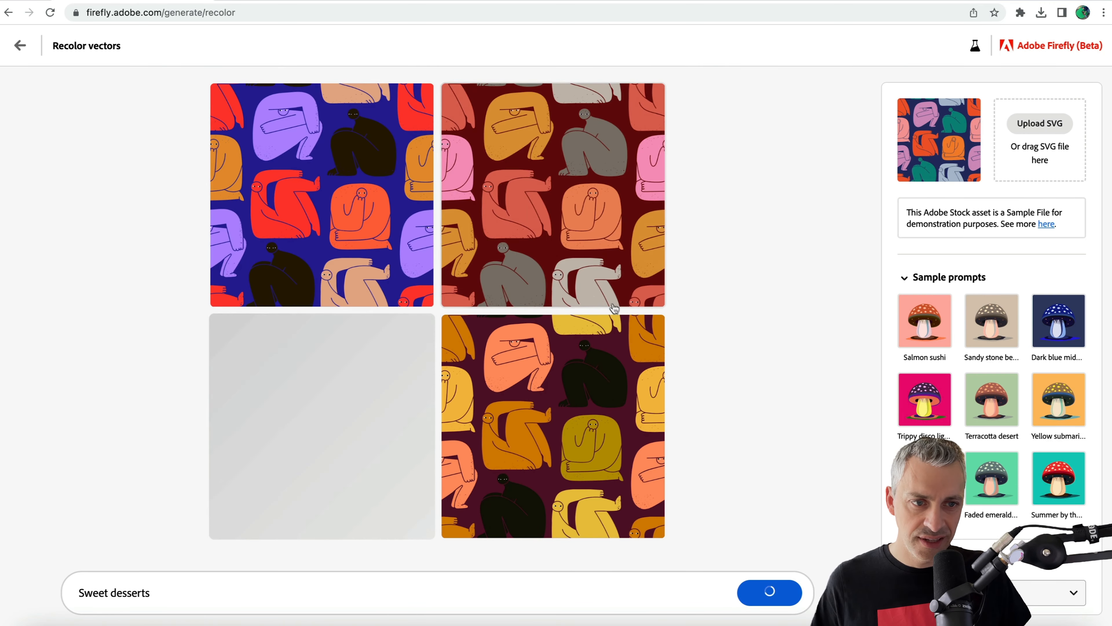
{"action": "left_click", "coordinate": [1038, 124]}
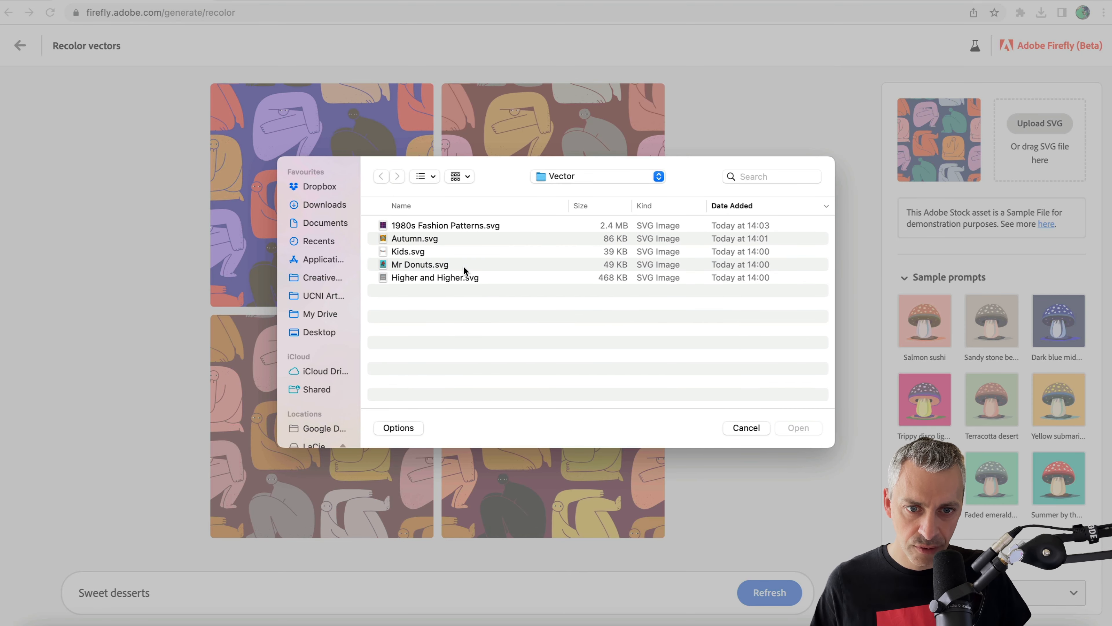
{"action": "left_click", "coordinate": [404, 279]}
{"action": "left_click", "coordinate": [793, 428]}
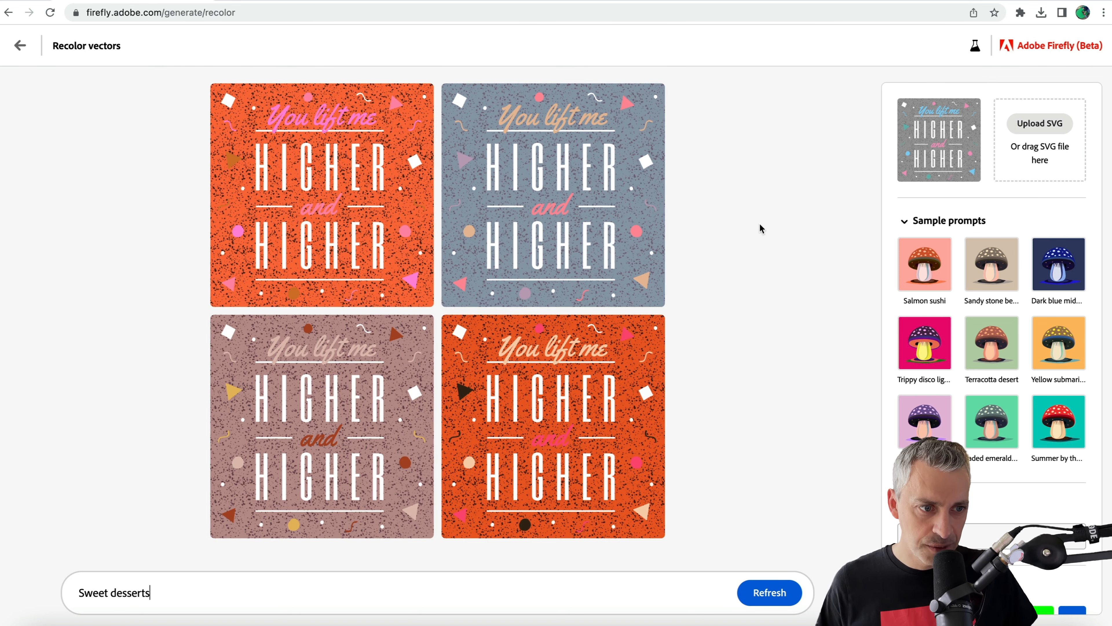
Recolor the Higher and Higher artwork with the sample prompts Salmon sushi, Sandy stone beach, Dark blue midnight and Trippy disco lights in turn.
{"action": "left_click", "coordinate": [925, 272]}
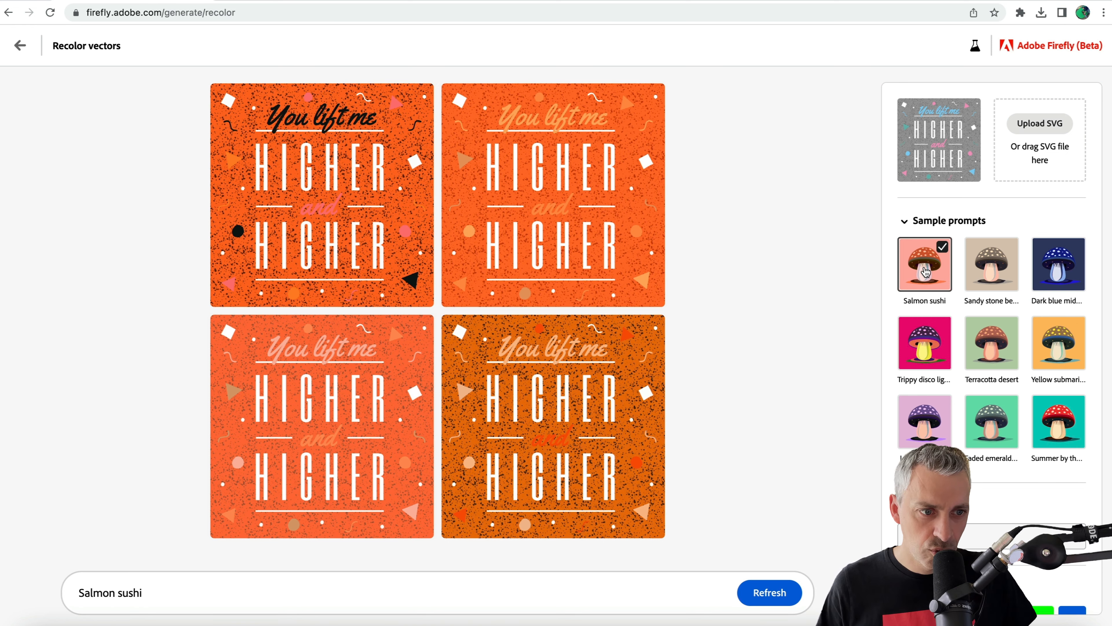
{"action": "left_click", "coordinate": [980, 277]}
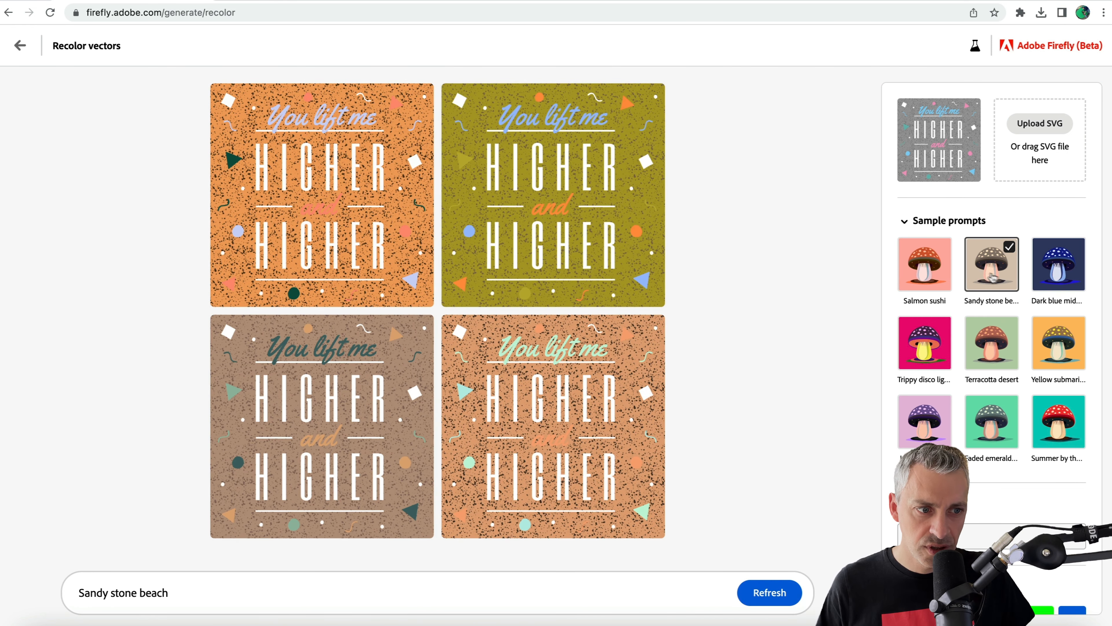
{"action": "left_click", "coordinate": [1054, 277]}
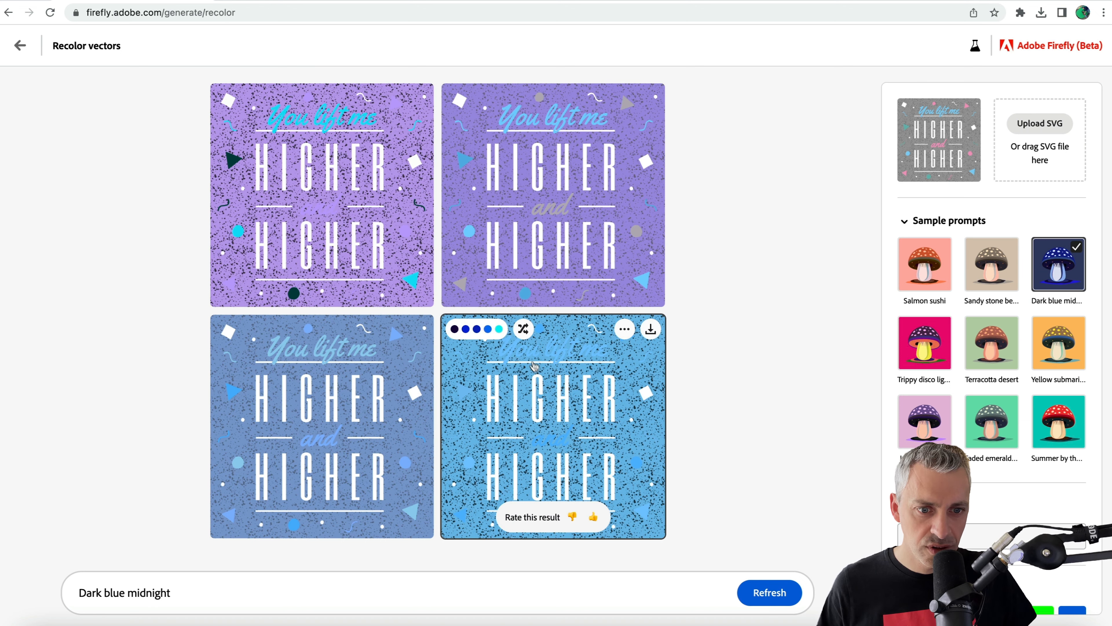
{"action": "left_click", "coordinate": [932, 347]}
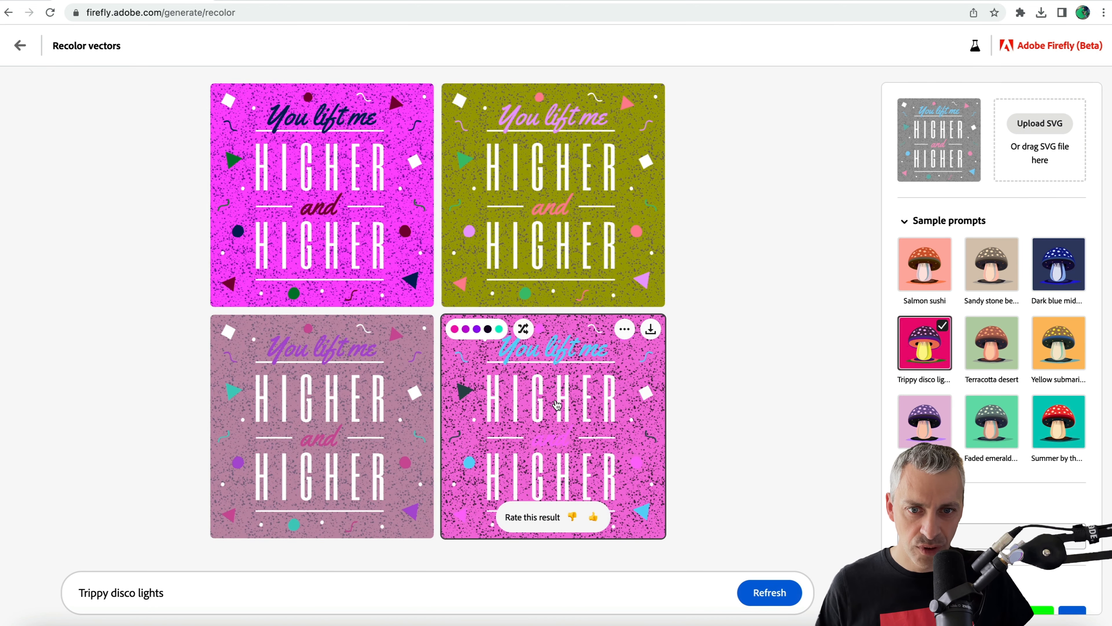
View the olive and magenta Trippy disco lights variations in the enlarged preview and close it.
{"action": "left_click", "coordinate": [530, 230]}
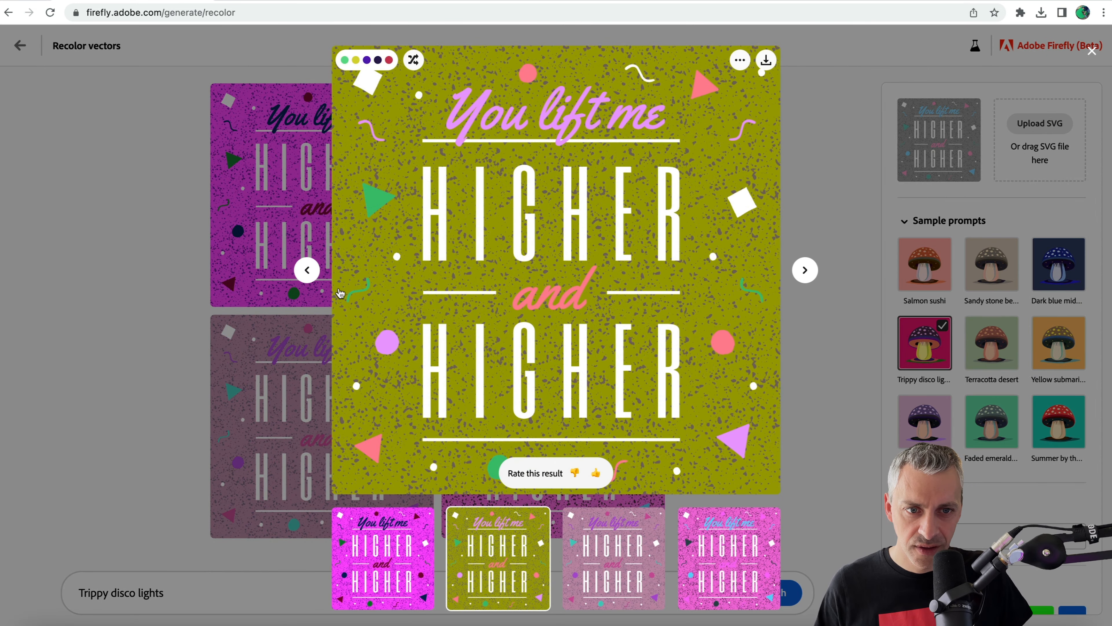
{"action": "left_click", "coordinate": [308, 271]}
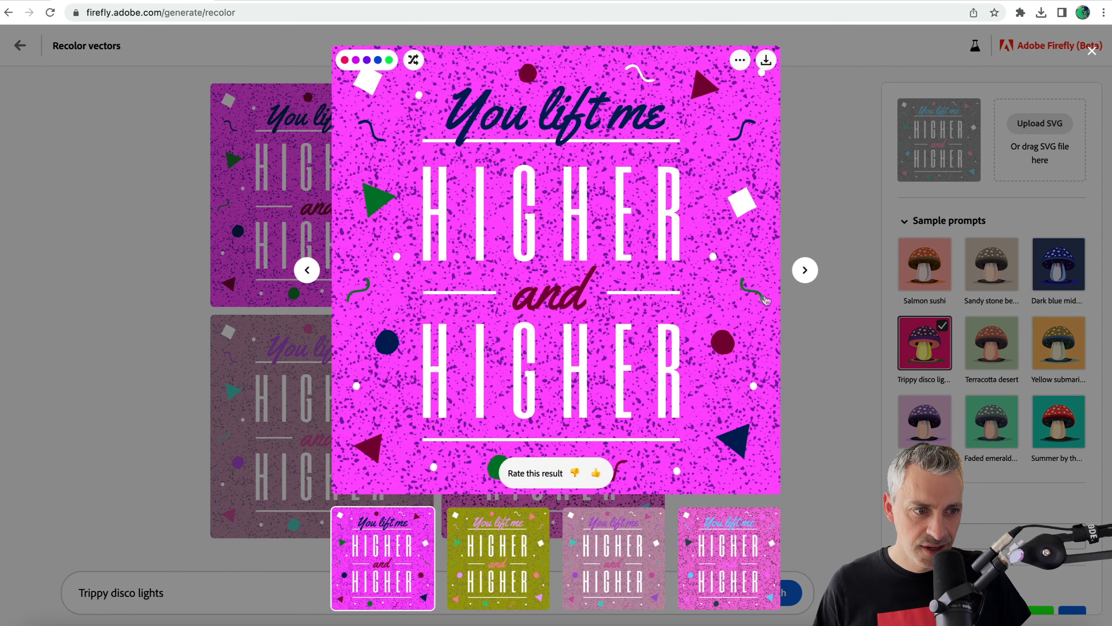
{"action": "left_click", "coordinate": [831, 275]}
Recolor the Higher and Higher artwork with the sample prompts Terracotta desert, Yellow submarine and Lavender storm in turn.
{"action": "left_click", "coordinate": [994, 352]}
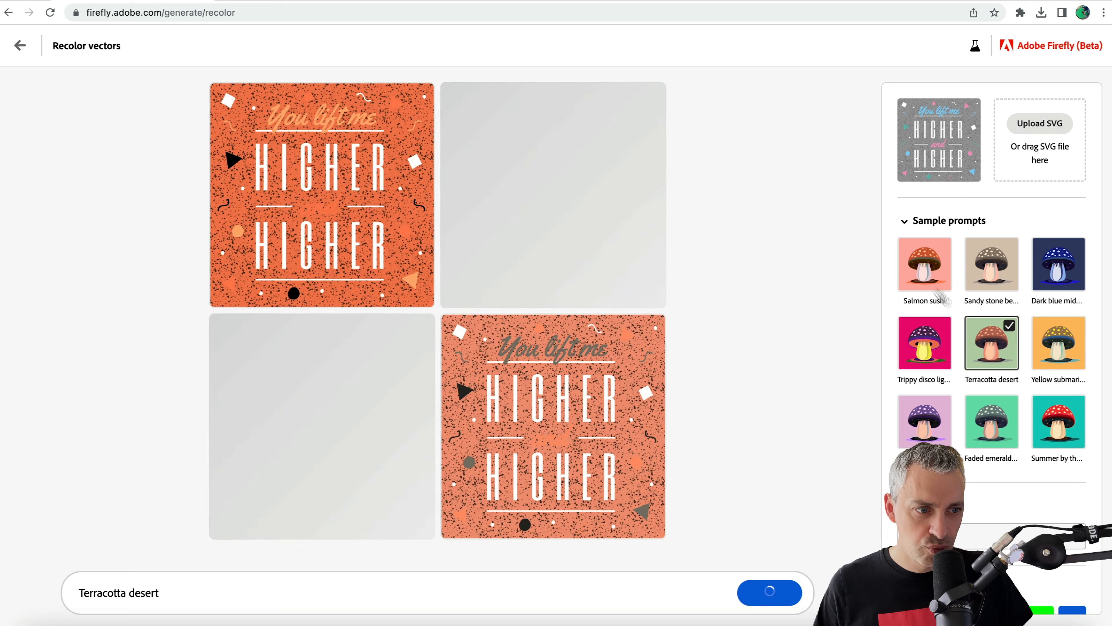
{"action": "left_click", "coordinate": [1069, 354]}
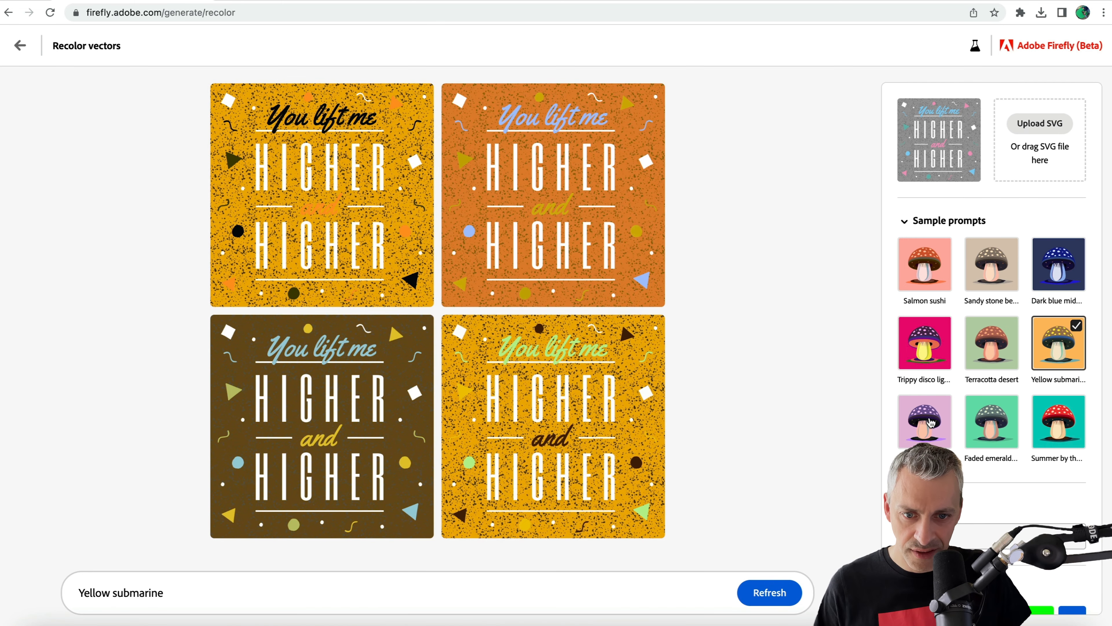
{"action": "mouse_move", "coordinate": [291, 423]}
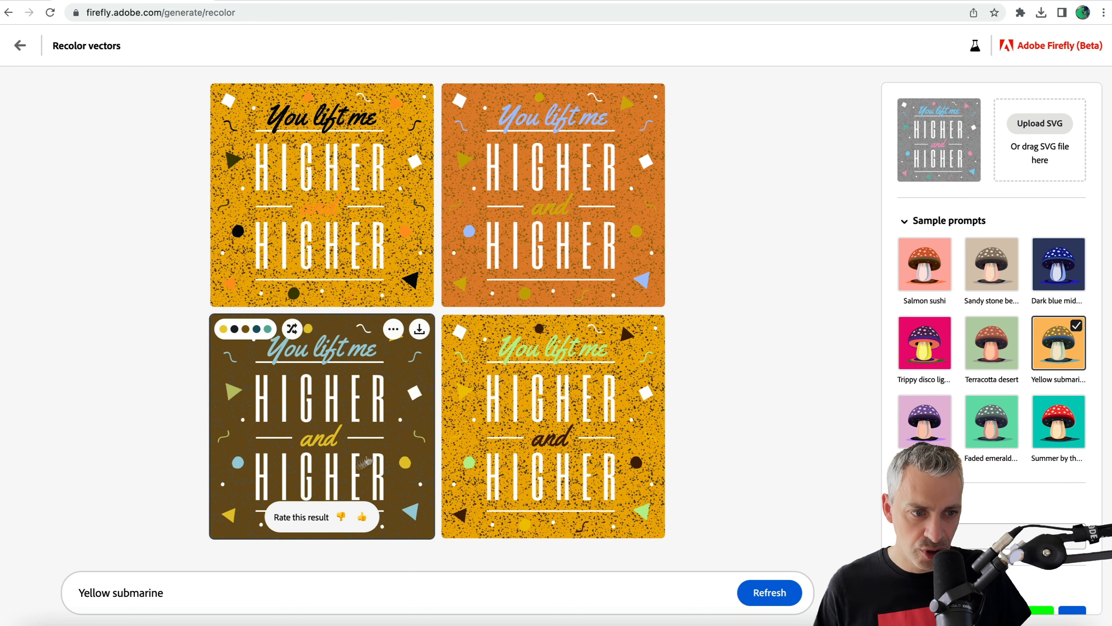
{"action": "left_click", "coordinate": [933, 424]}
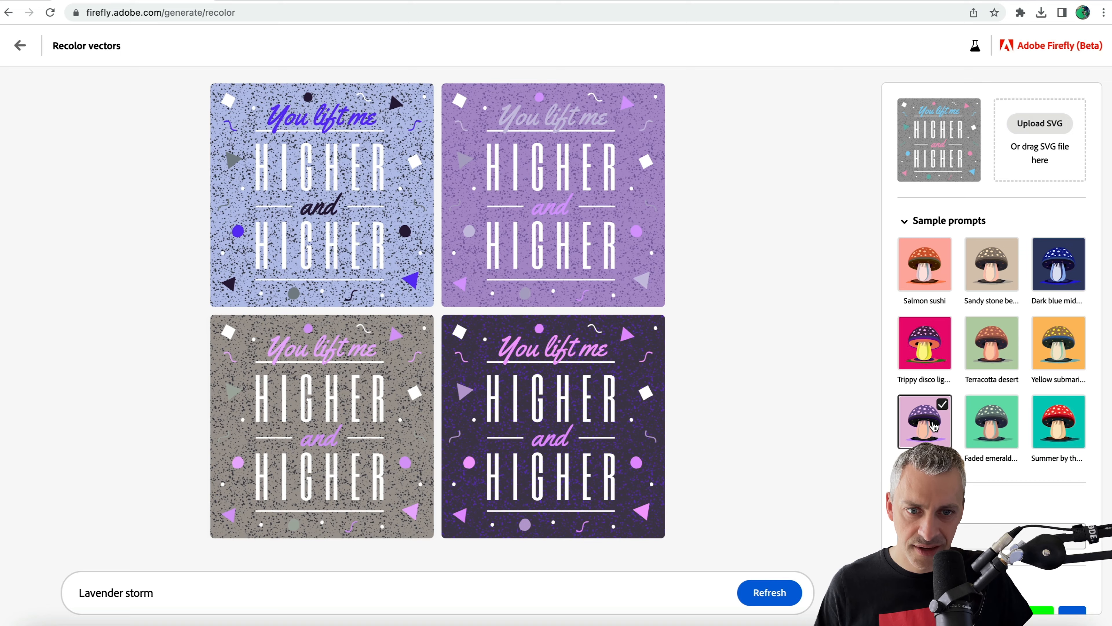
Enlarge the dark purple Lavender storm variation, shuffle its colors four times, and close the preview.
{"action": "left_click", "coordinate": [500, 463]}
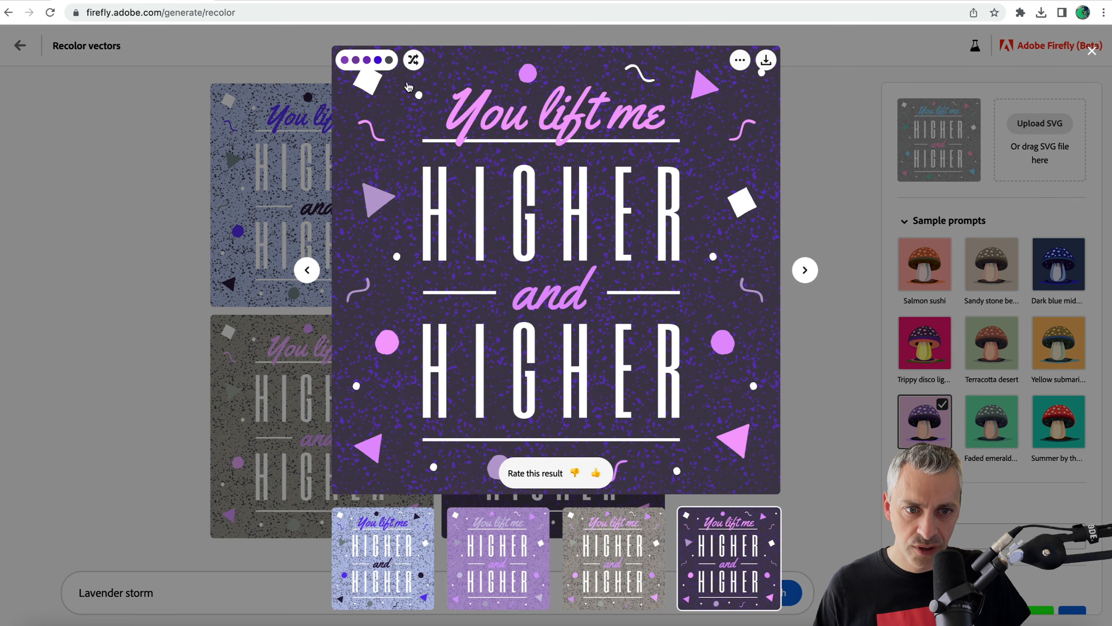
{"action": "left_click", "coordinate": [413, 64]}
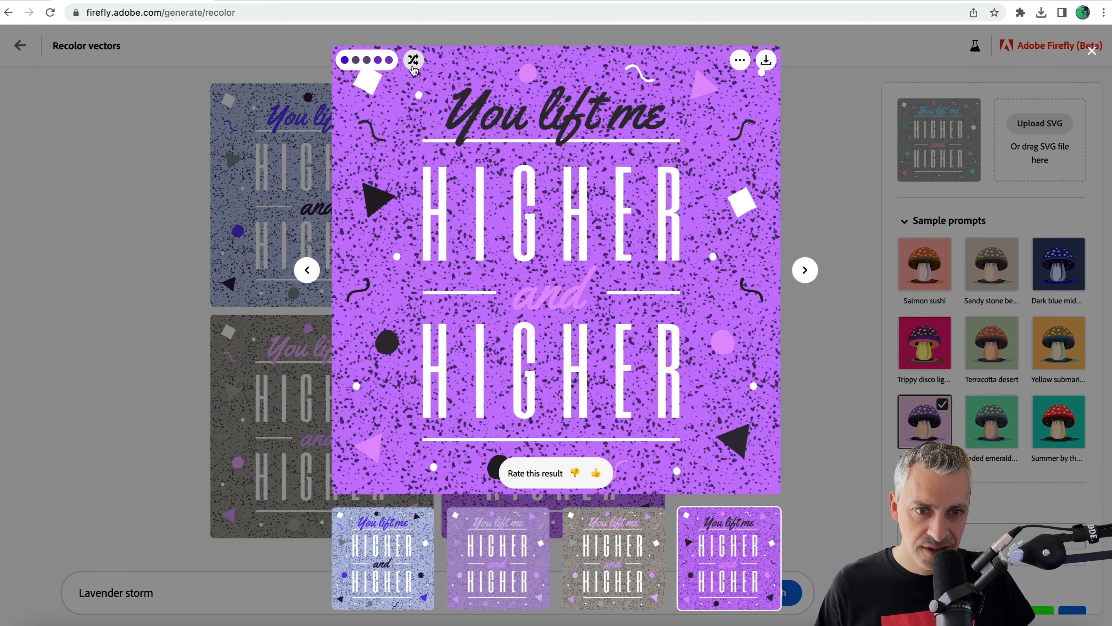
{"action": "left_click", "coordinate": [413, 63]}
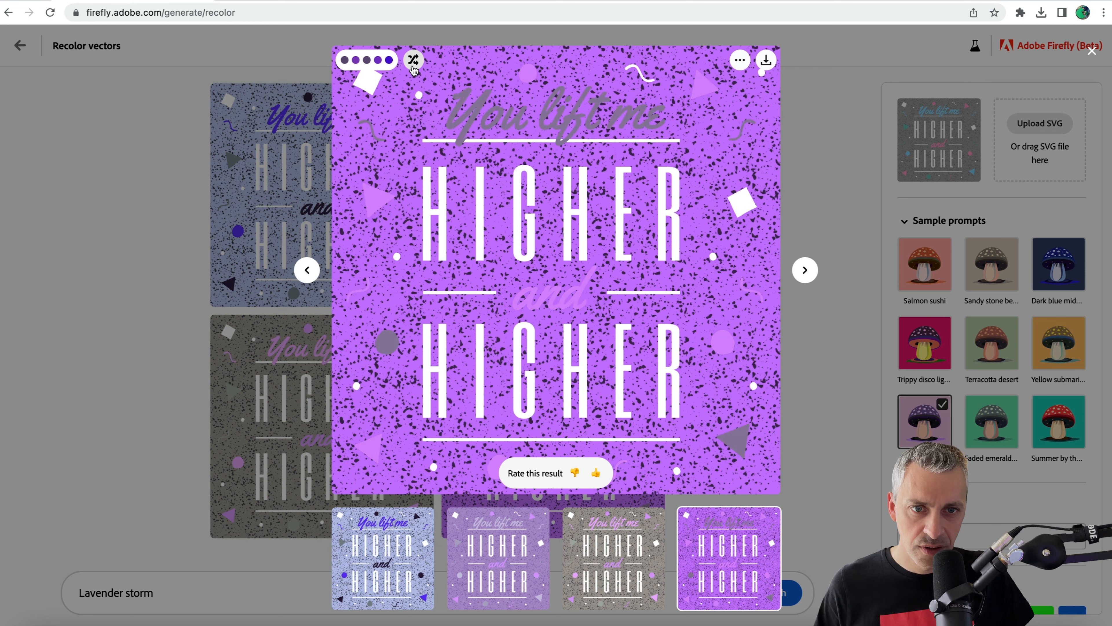
{"action": "left_click", "coordinate": [415, 67]}
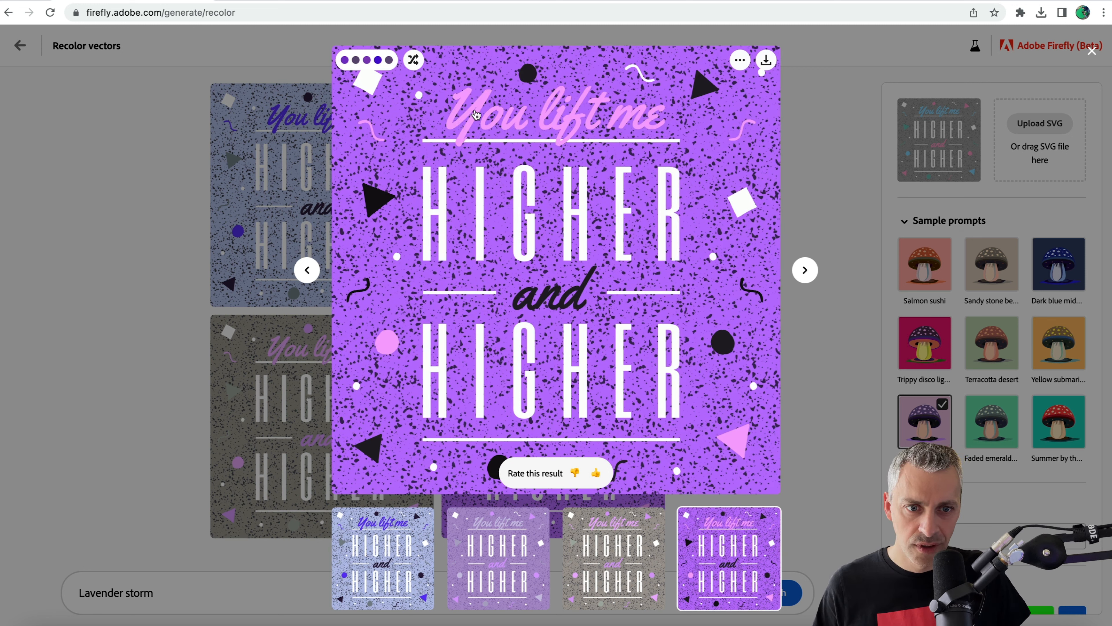
{"action": "left_click", "coordinate": [414, 60]}
{"action": "left_click", "coordinate": [848, 189]}
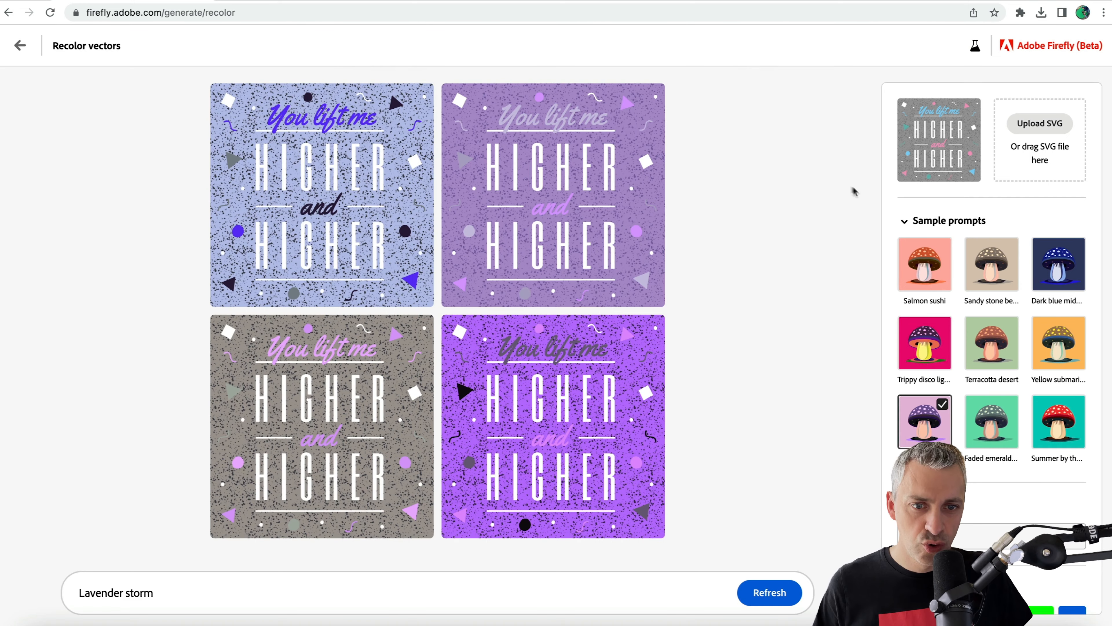
Recolor the Higher and Higher artwork with the sample prompts Faded emerald city and Summer by the sea in turn.
{"action": "left_click", "coordinate": [1005, 445]}
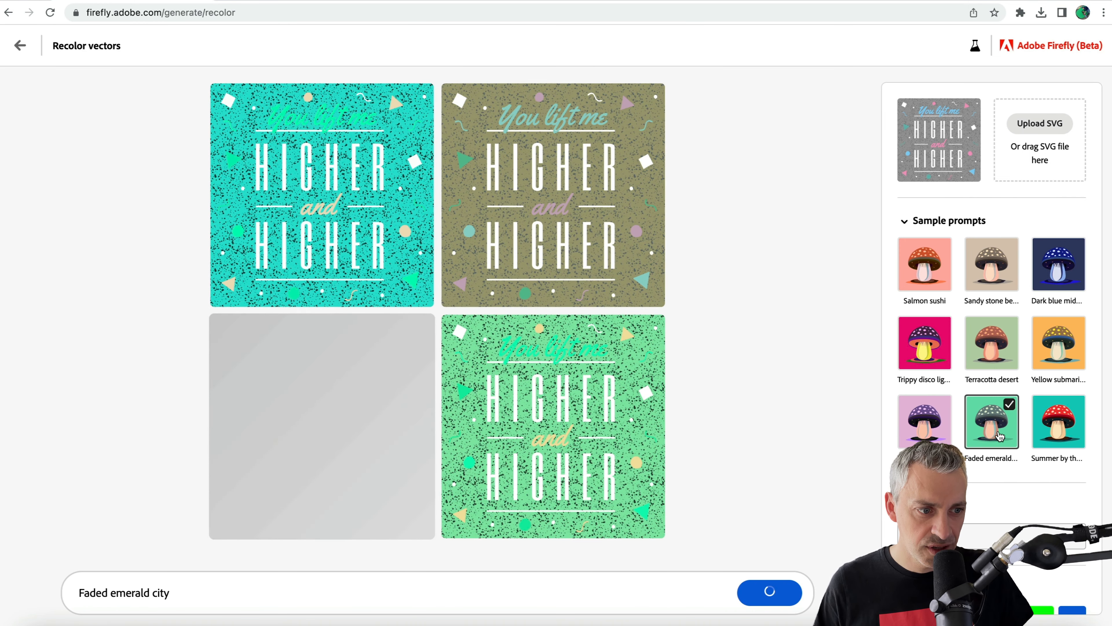
{"action": "left_click", "coordinate": [1056, 442]}
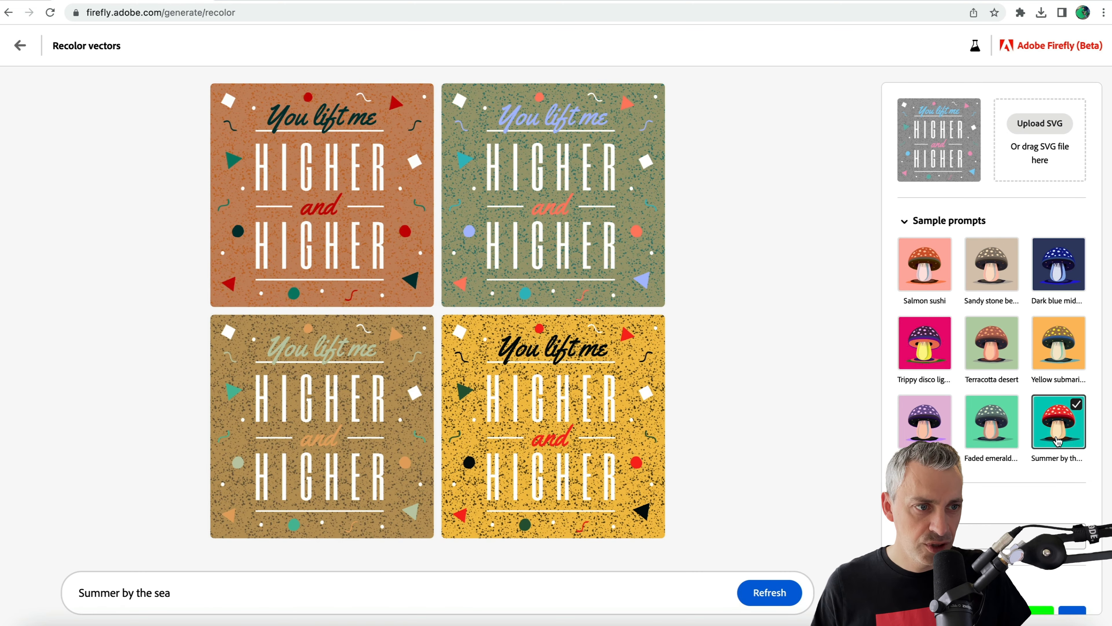
Upload Autumn.svg from the Vector folder to recolor it with the Summer by the sea prompt.
{"action": "left_click", "coordinate": [1023, 128]}
{"action": "left_click", "coordinate": [408, 238]}
{"action": "left_click", "coordinate": [798, 427]}
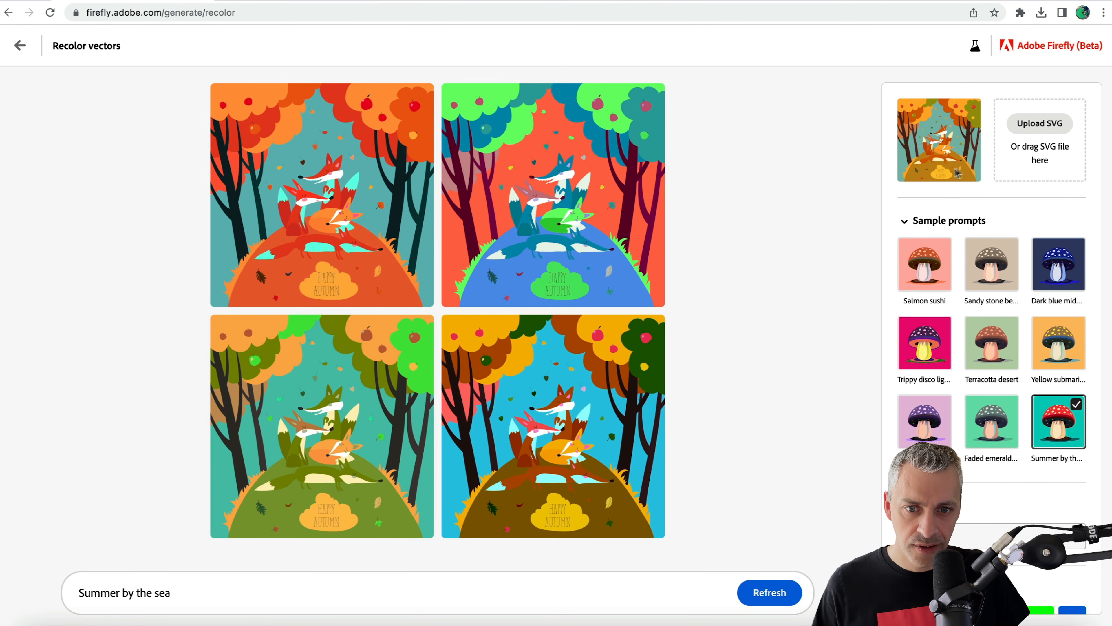
Recolor the Autumn artwork with the Complementary harmony under the Summer by the sea prompt.
{"action": "mouse_move", "coordinate": [293, 239]}
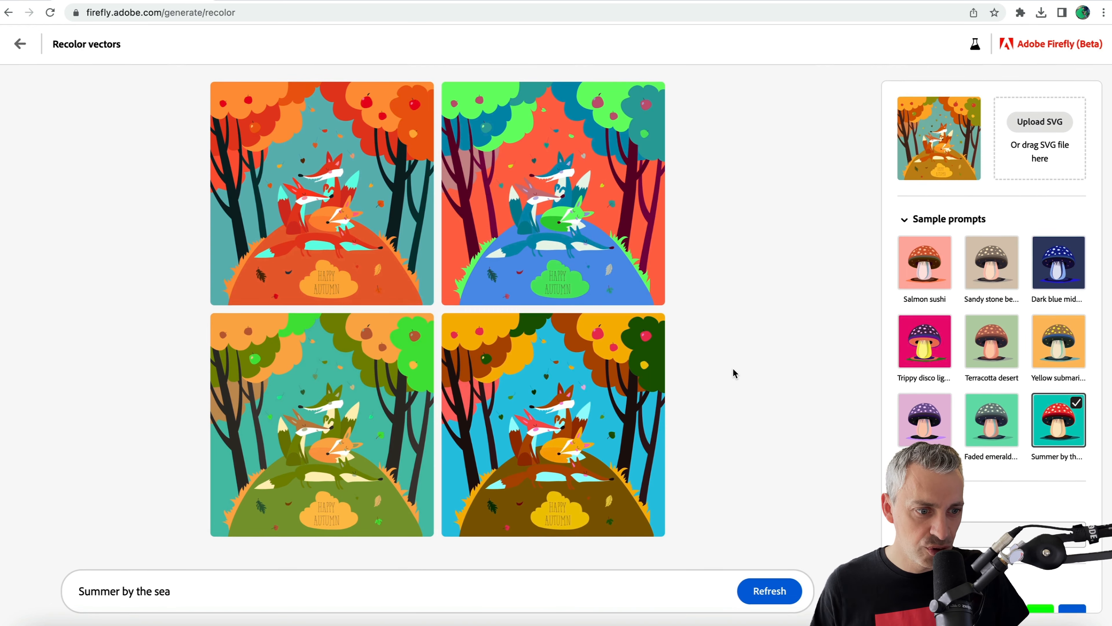
{"action": "scroll", "coordinate": [884, 409], "scroll_direction": "down", "scroll_amount": 3}
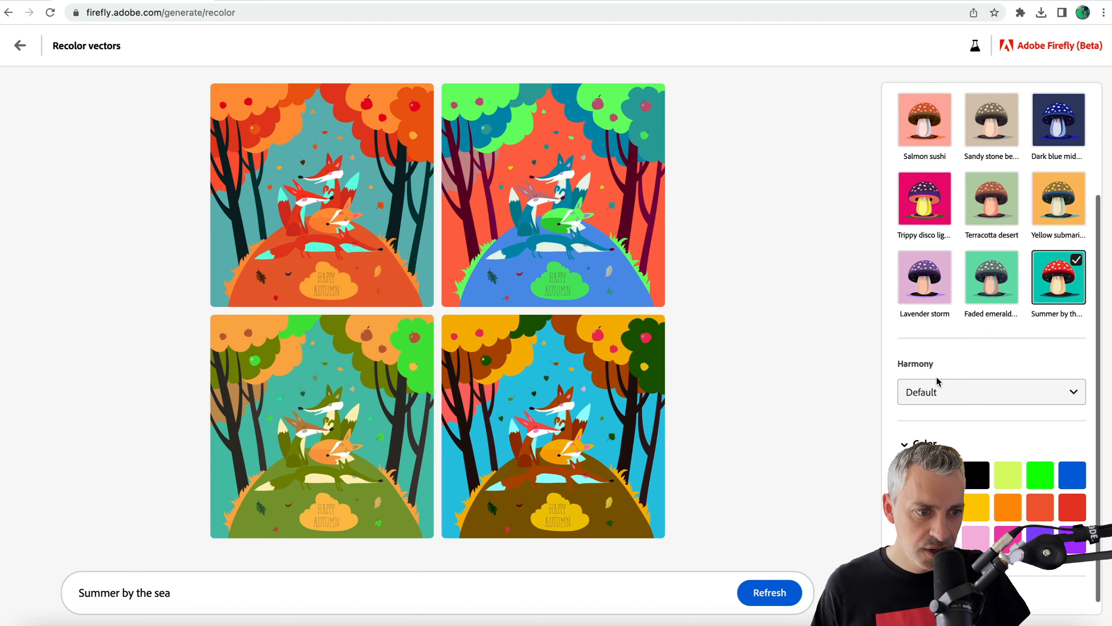
{"action": "left_click", "coordinate": [932, 392]}
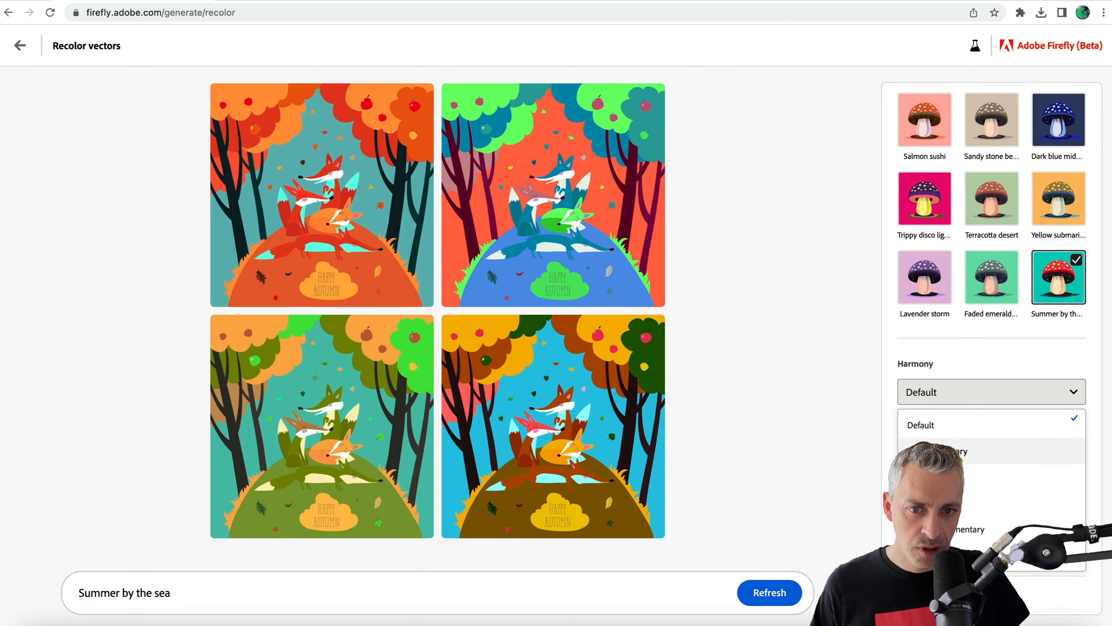
{"action": "left_click", "coordinate": [923, 451]}
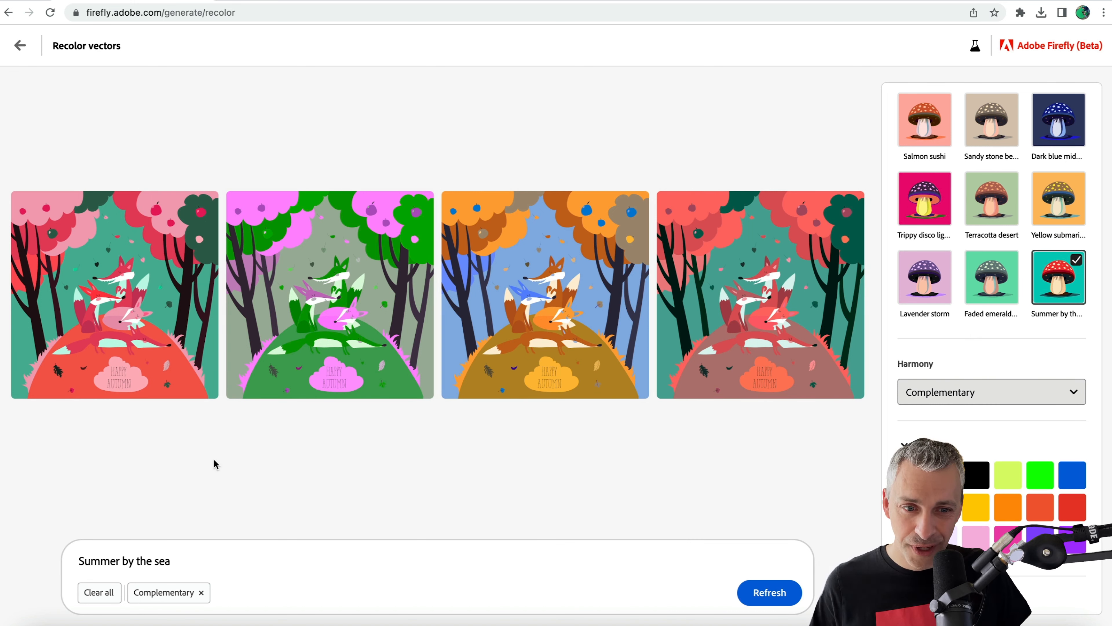
Enlarge the green and pink Autumn variation and move on to the blue and orange one.
{"action": "mouse_move", "coordinate": [278, 357]}
{"action": "left_click", "coordinate": [298, 337]}
{"action": "mouse_move", "coordinate": [671, 238]}
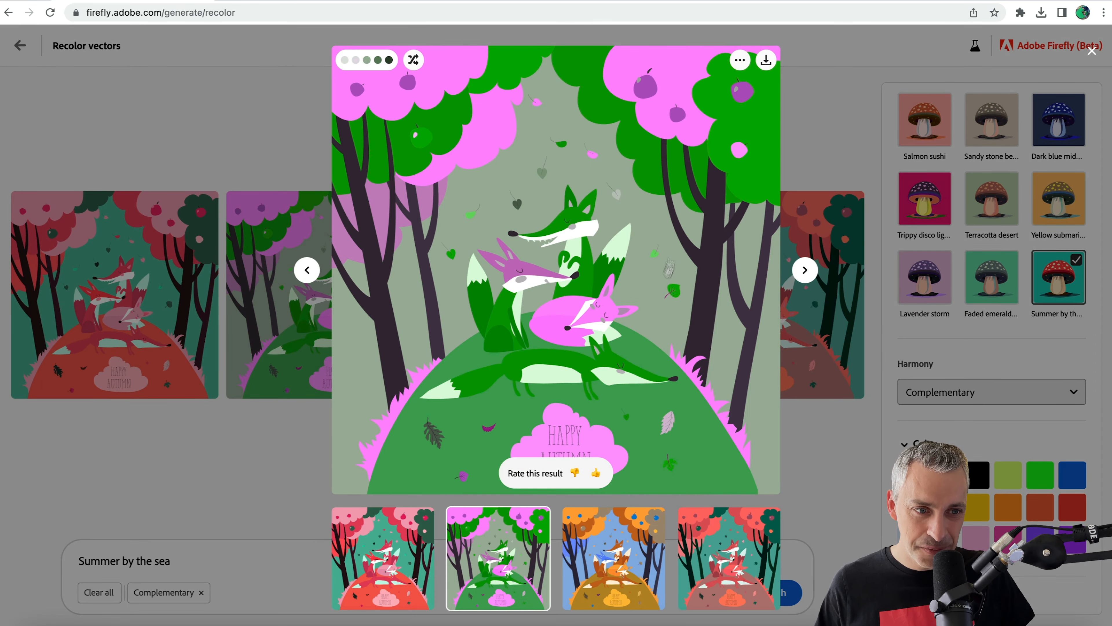
{"action": "left_click", "coordinate": [805, 270]}
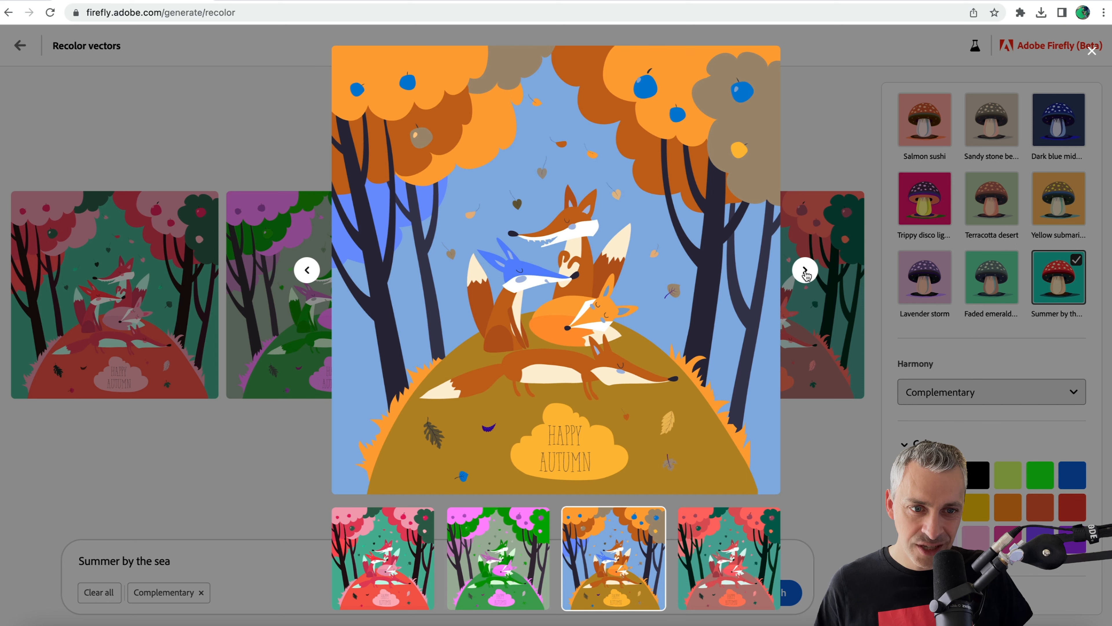
{"action": "mouse_move", "coordinate": [581, 348]}
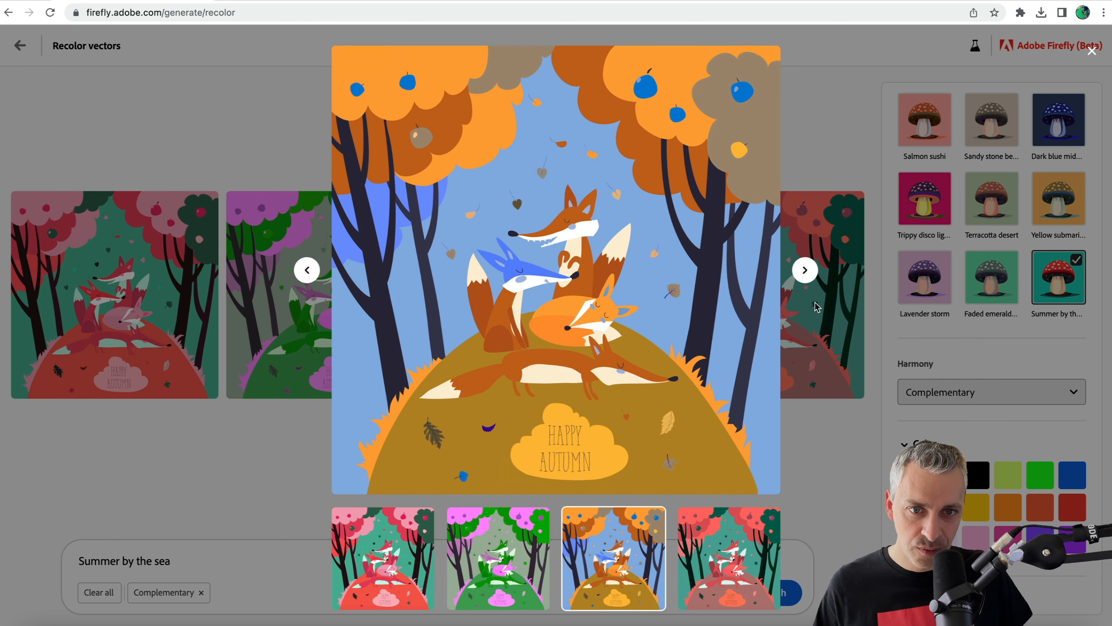
Shuffle the colors of the enlarged blue and orange Autumn variation five times and close the preview.
{"action": "left_click", "coordinate": [414, 60]}
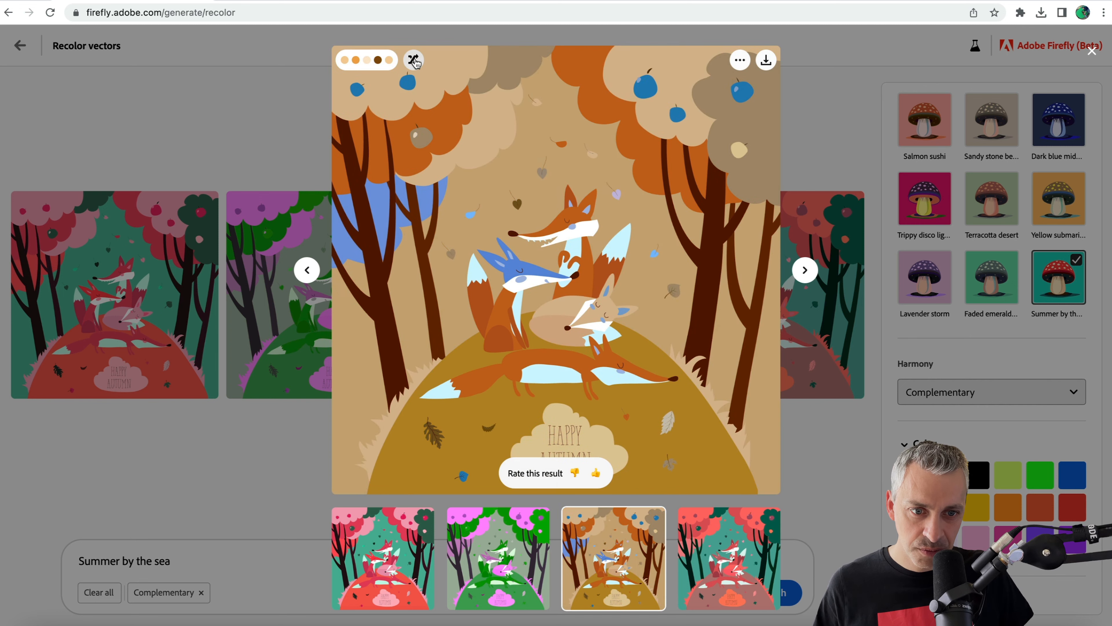
{"action": "left_click", "coordinate": [414, 61]}
{"action": "left_click", "coordinate": [414, 60]}
{"action": "left_click", "coordinate": [414, 61]}
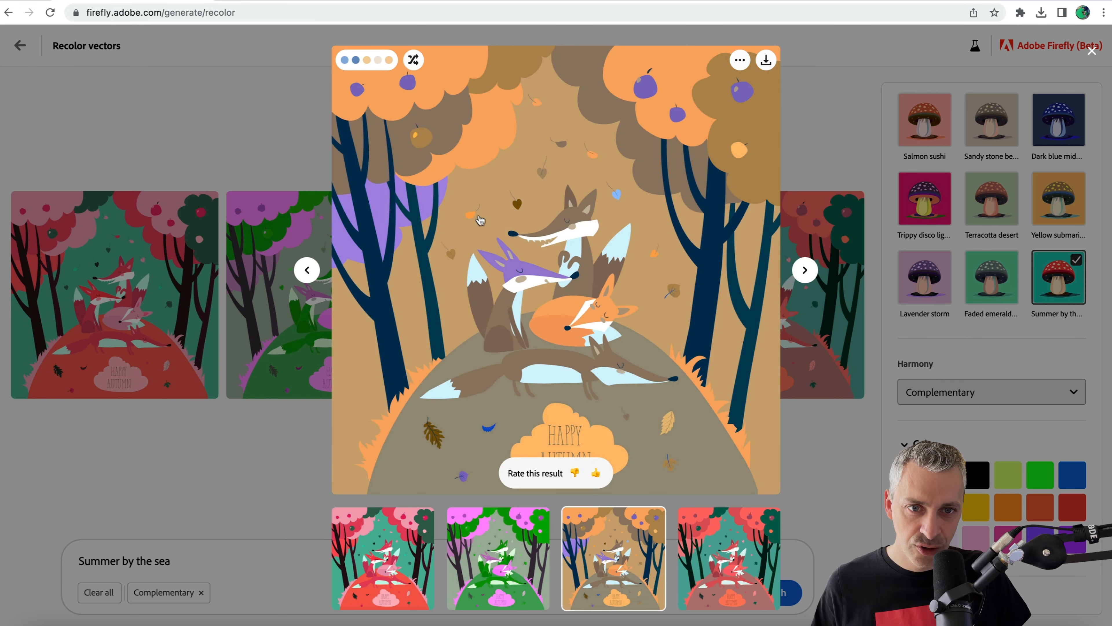
{"action": "left_click", "coordinate": [414, 62]}
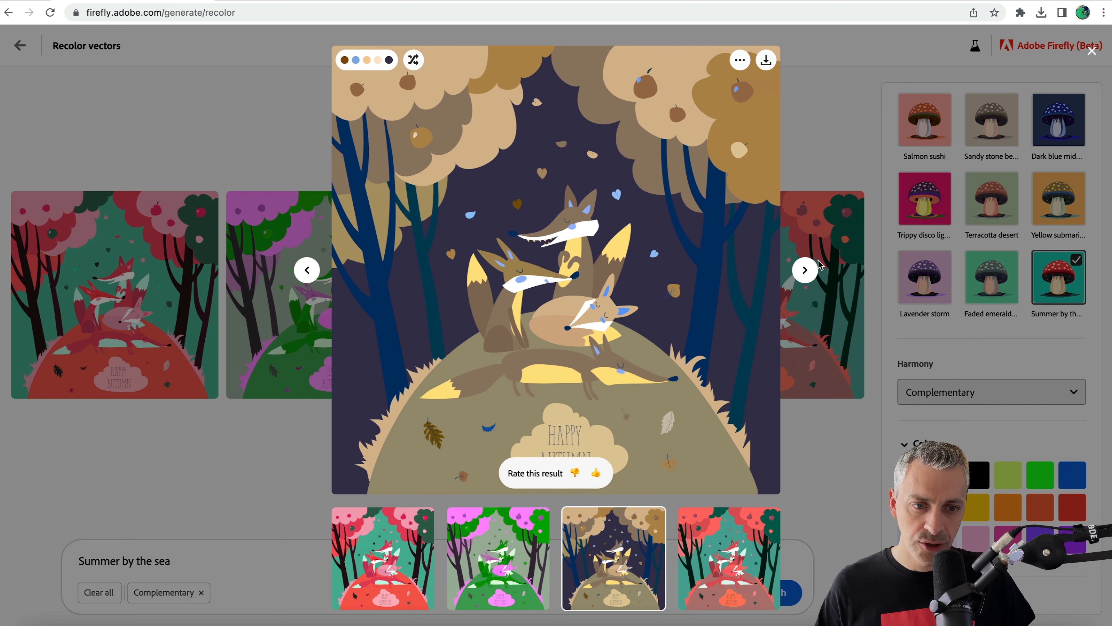
{"action": "left_click", "coordinate": [844, 133]}
Switch the Autumn artwork's color harmony to Split complementary.
{"action": "left_click", "coordinate": [921, 395]}
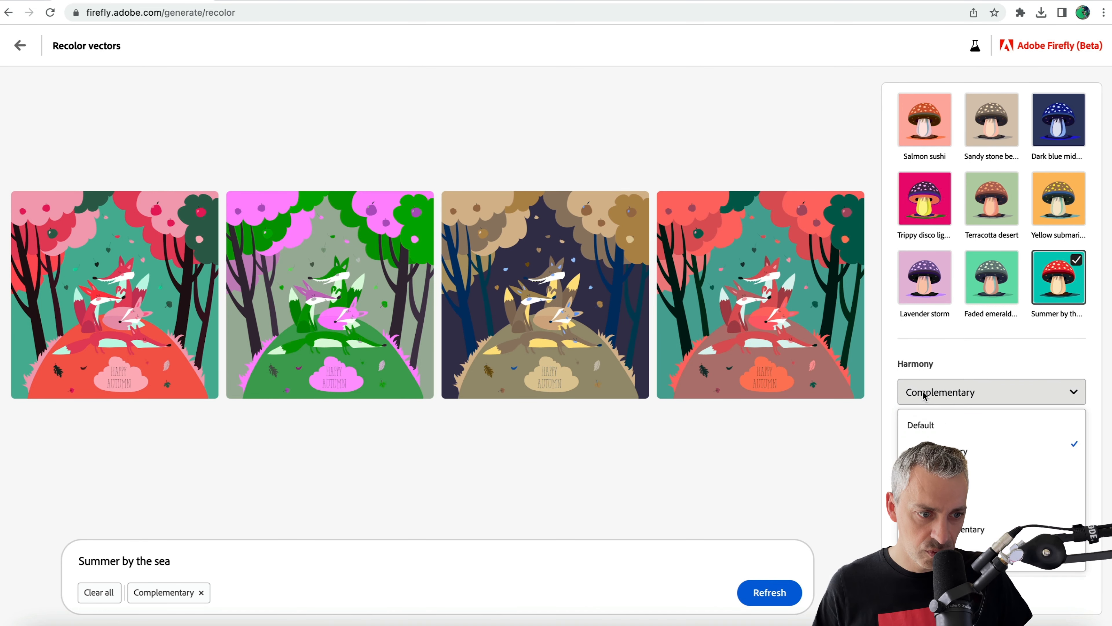
{"action": "left_click", "coordinate": [976, 529]}
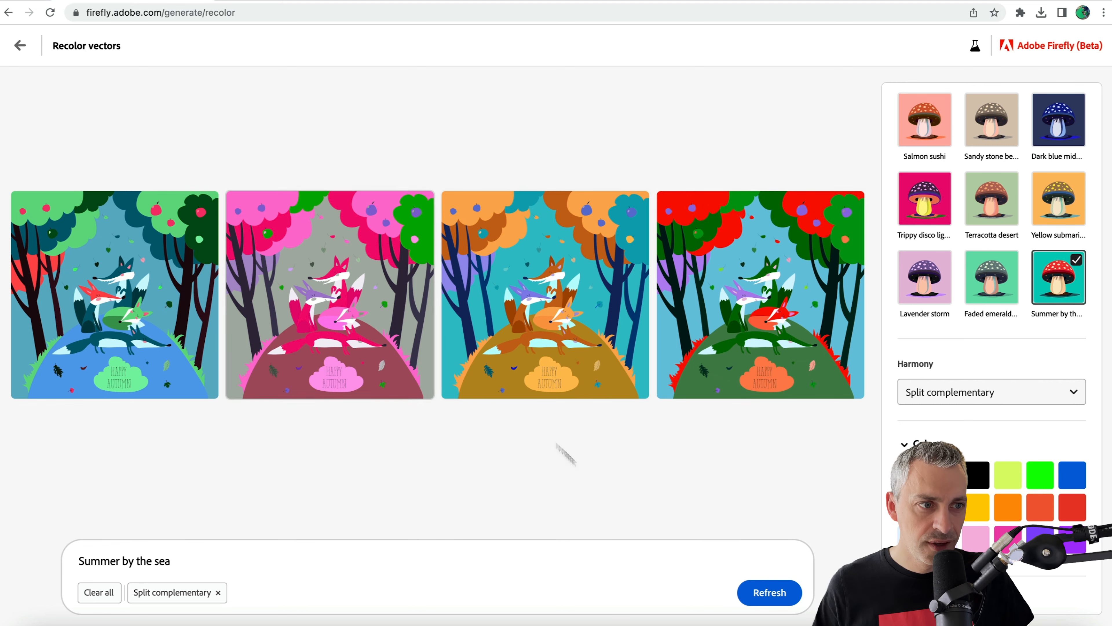
Upload Kids.svg from the Vector folder to recolor it with the current prompt and harmony.
{"action": "scroll", "coordinate": [971, 105], "scroll_direction": "up", "scroll_amount": 3}
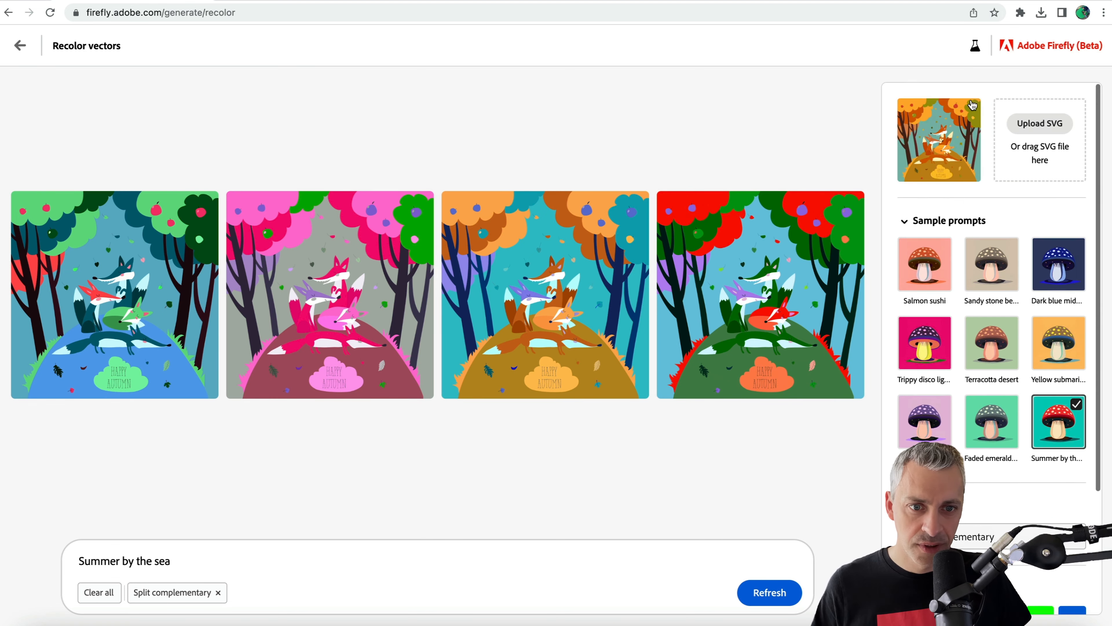
{"action": "left_click", "coordinate": [1040, 124]}
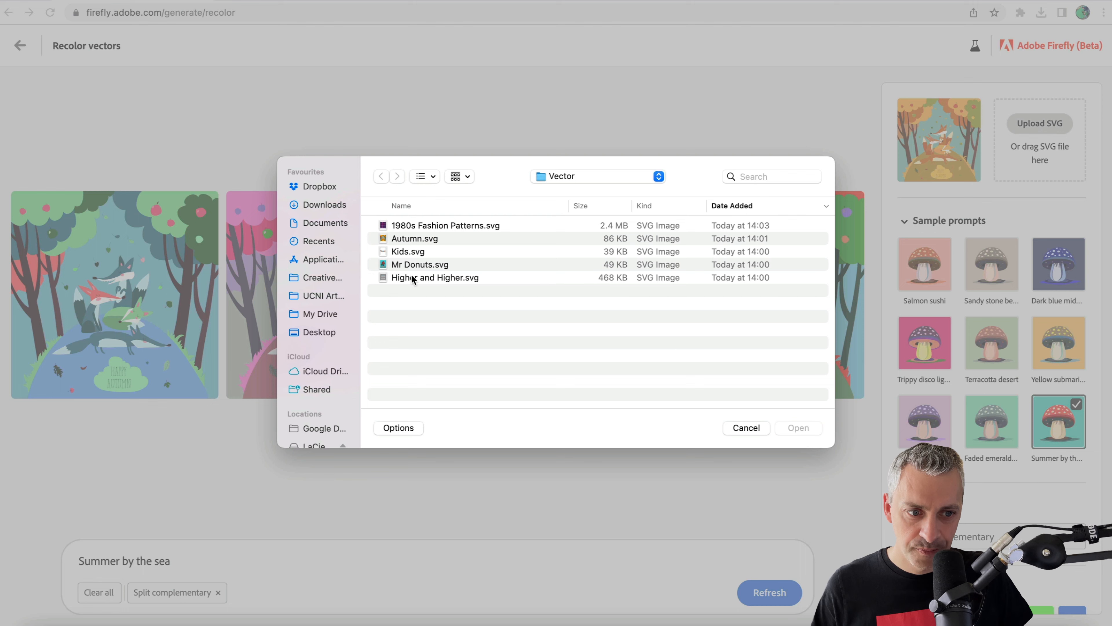
{"action": "left_click", "coordinate": [407, 252]}
{"action": "left_click", "coordinate": [791, 427]}
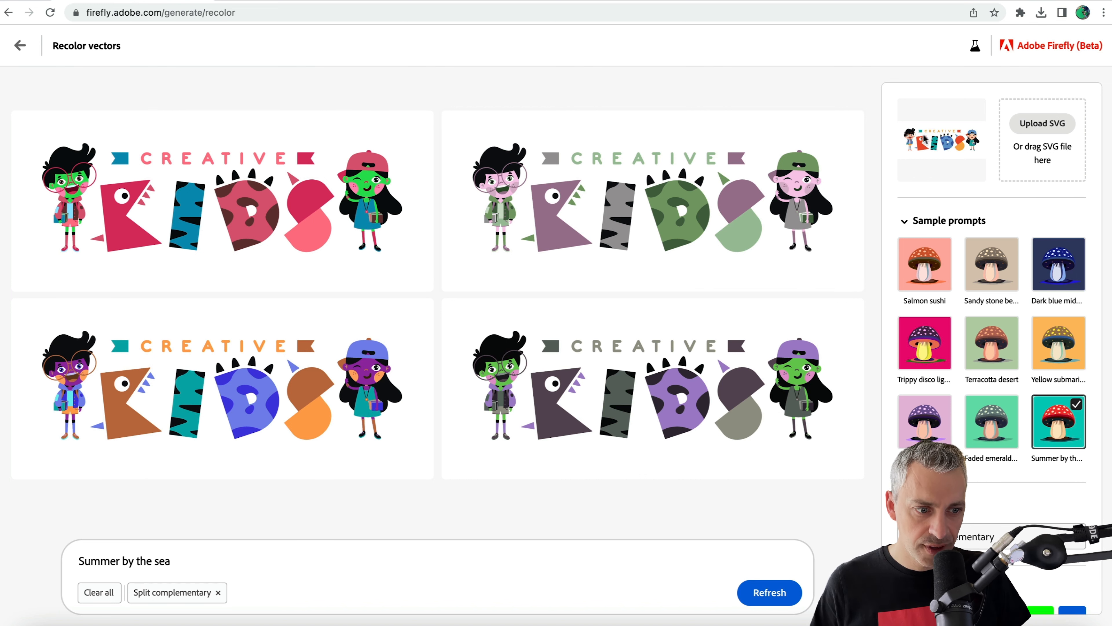
Recolor the Kids artwork with the sample prompt Faded emerald city and clear the Split complementary harmony.
{"action": "left_click", "coordinate": [1015, 421]}
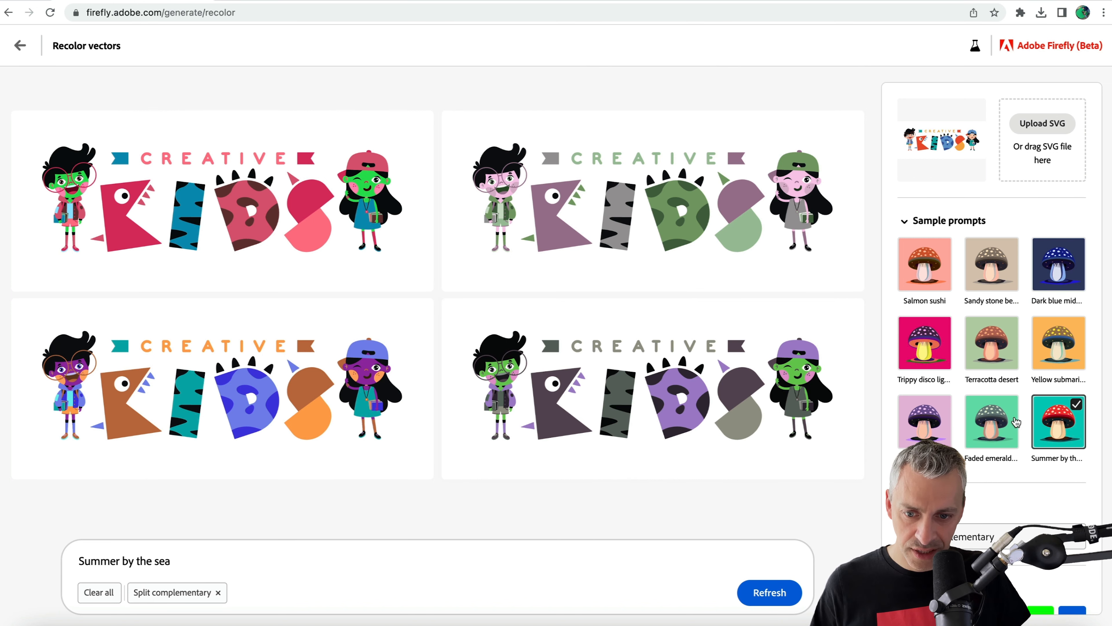
{"action": "left_click", "coordinate": [104, 596]}
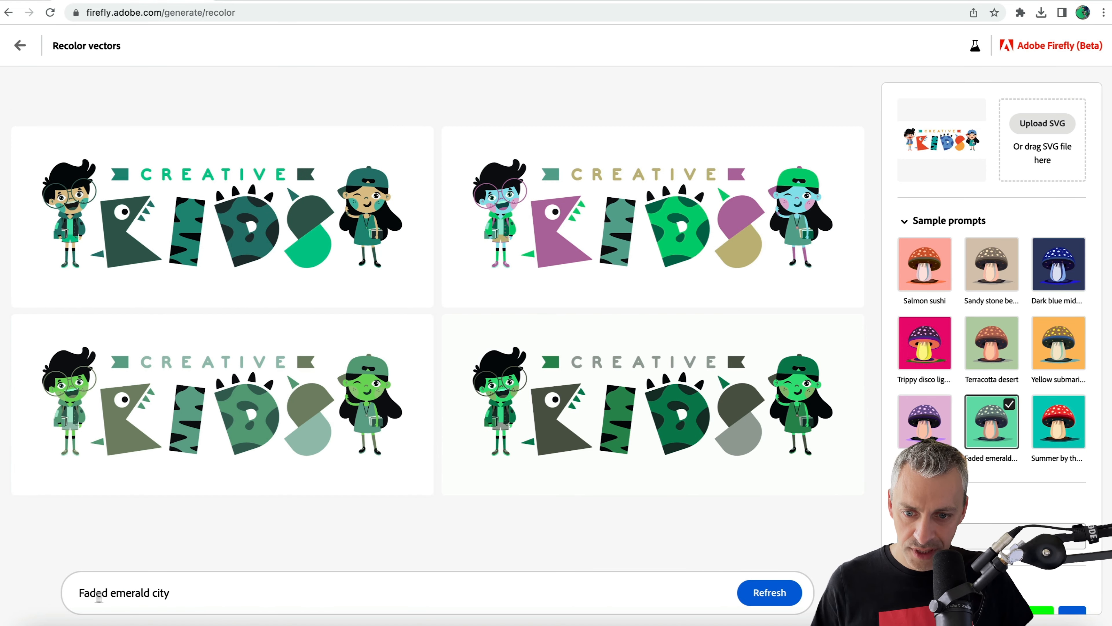
Change the prompt to "bright emerald city" and regenerate the Kids variations.
{"action": "double_click", "coordinate": [93, 593]}
{"action": "type", "text": "brigjht"}
{"action": "key", "text": "Return"}
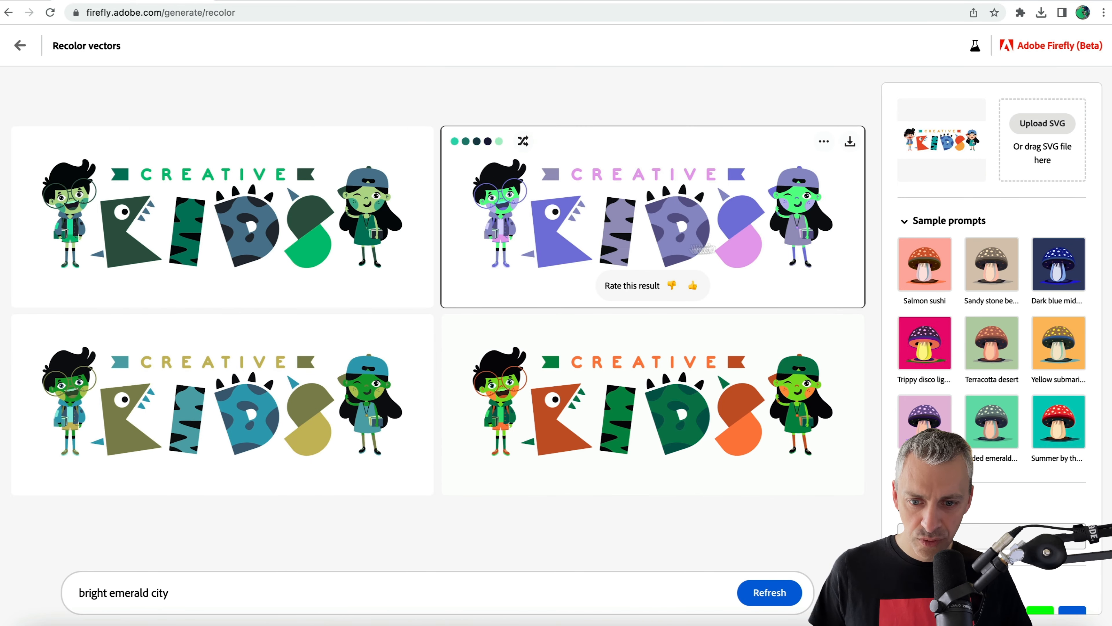
Replace the whole prompt with "rainbow unicorn" and regenerate the Kids variations.
{"action": "left_click_drag", "start_coordinate": [193, 593], "coordinate": [13, 579]}
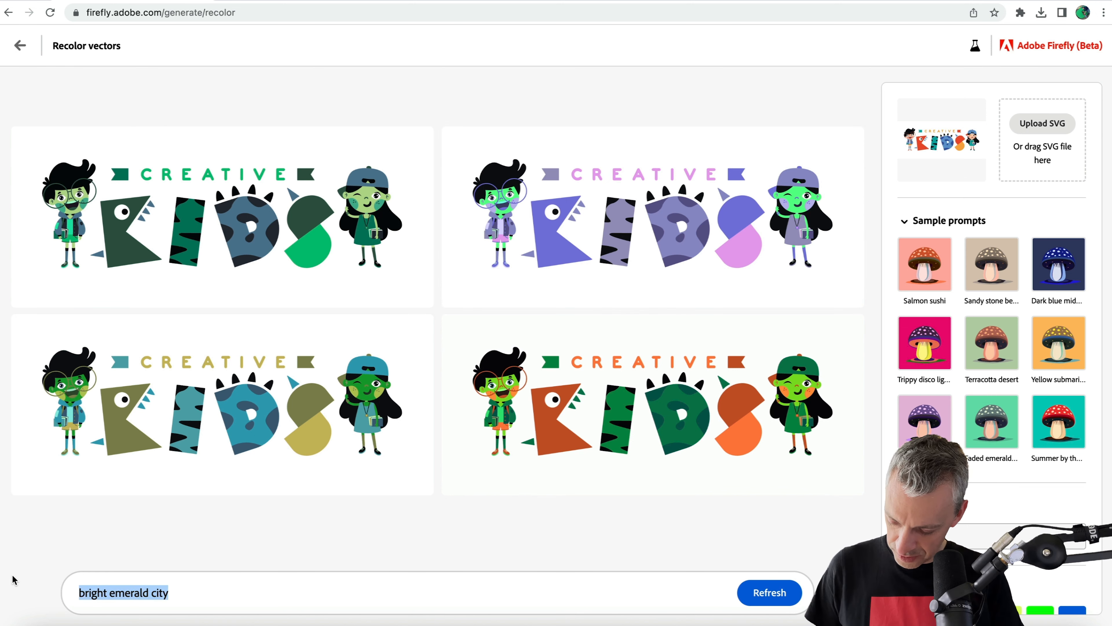
{"action": "type", "text": "rainbow unicorn"}
{"action": "key", "text": "Return"}
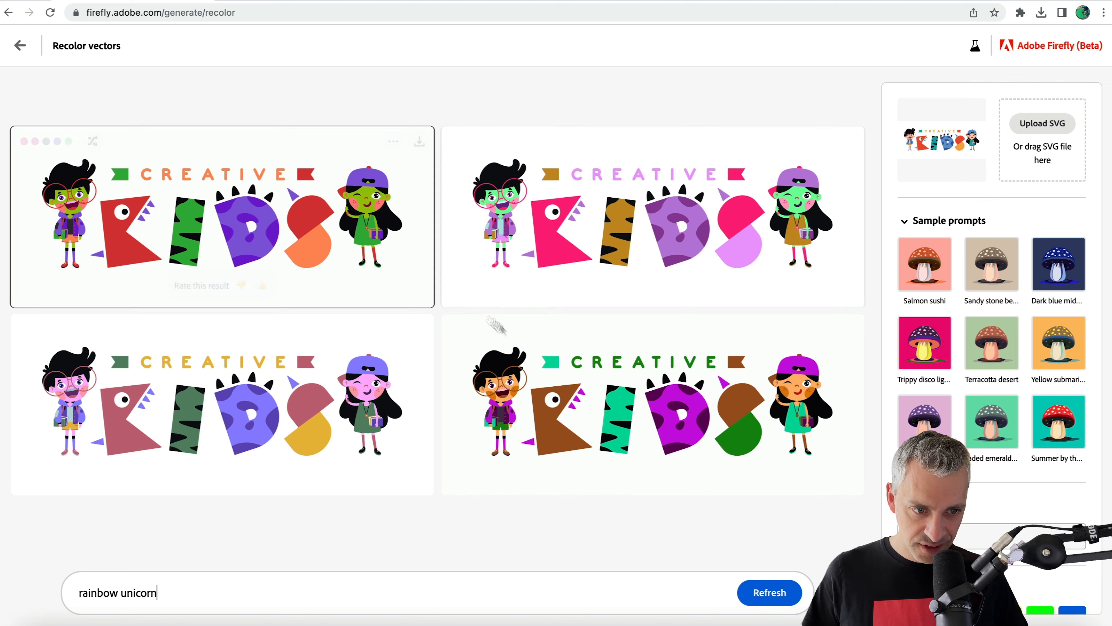
Enlarge the fourth Kids variation with the brown K and purple D, shuffle its colors six times, and close the preview.
{"action": "left_click", "coordinate": [605, 429]}
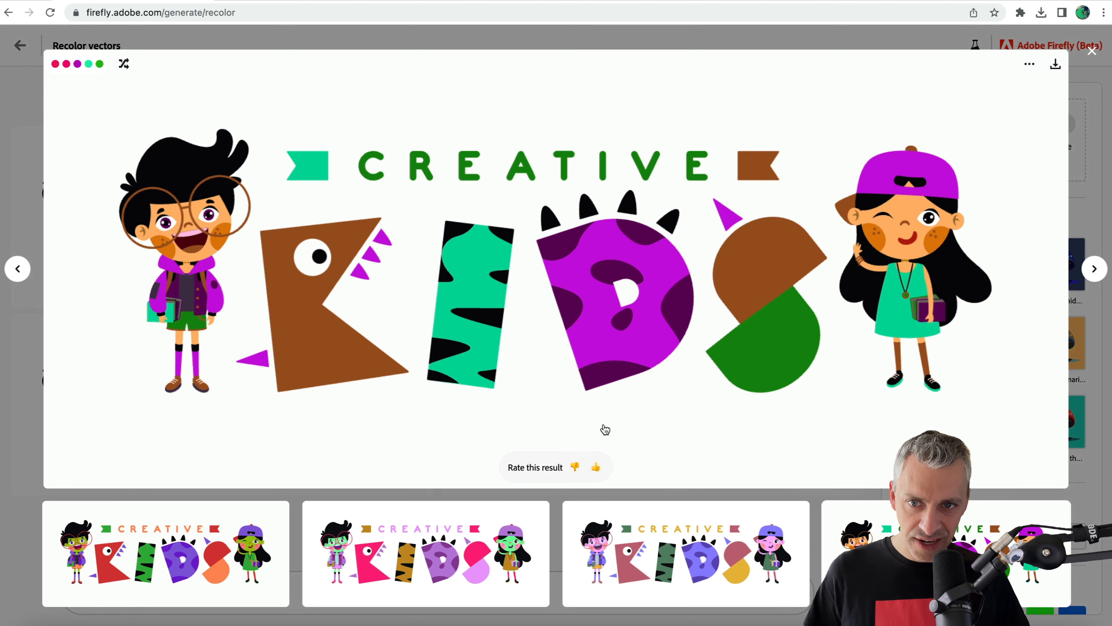
{"action": "left_click", "coordinate": [125, 67]}
{"action": "left_click", "coordinate": [125, 67]}
{"action": "left_click", "coordinate": [125, 66]}
{"action": "left_click", "coordinate": [125, 66]}
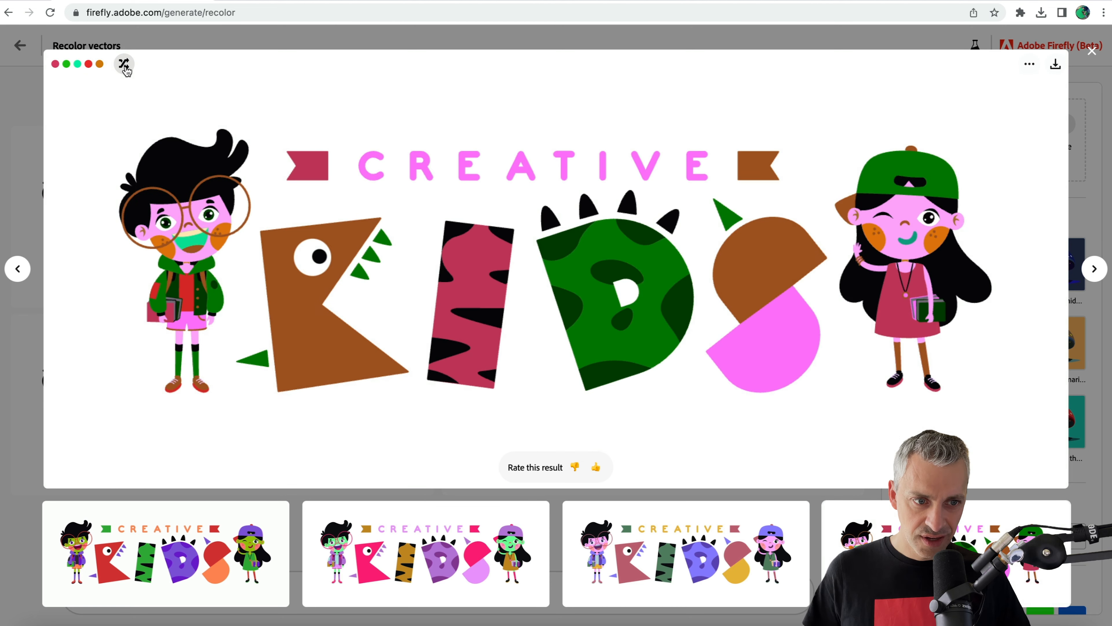
{"action": "left_click", "coordinate": [125, 67]}
{"action": "left_click", "coordinate": [125, 66]}
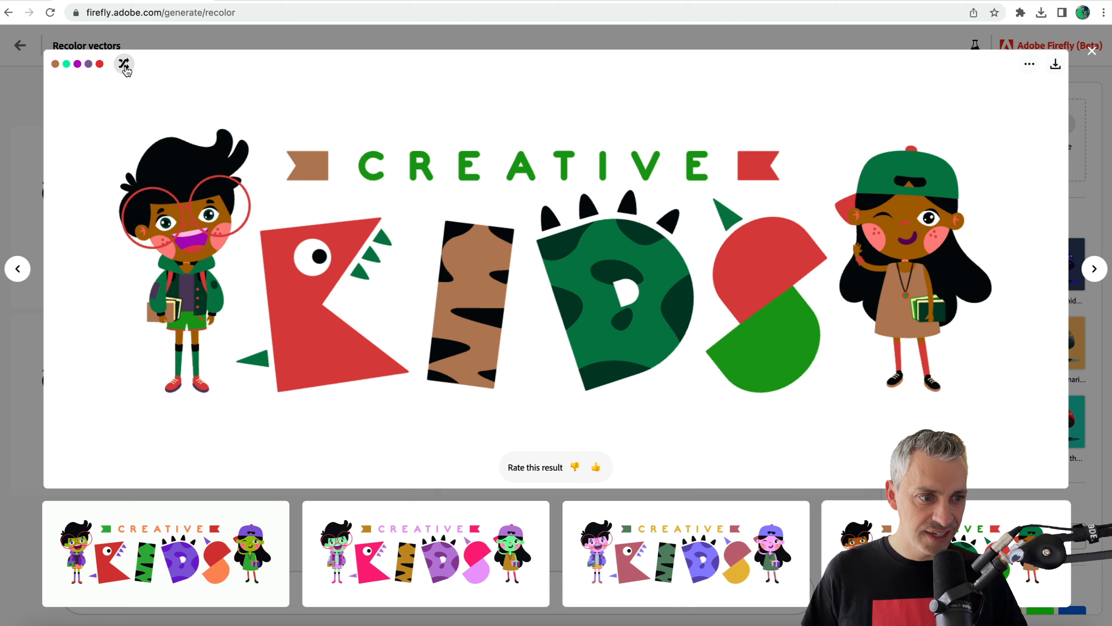
{"action": "left_click", "coordinate": [1092, 51]}
Add Green, Scarlet, Vermilion, Vivid gamboge and Vivid amber as required colors for the Kids artwork.
{"action": "scroll", "coordinate": [982, 305], "scroll_direction": "down", "scroll_amount": 2}
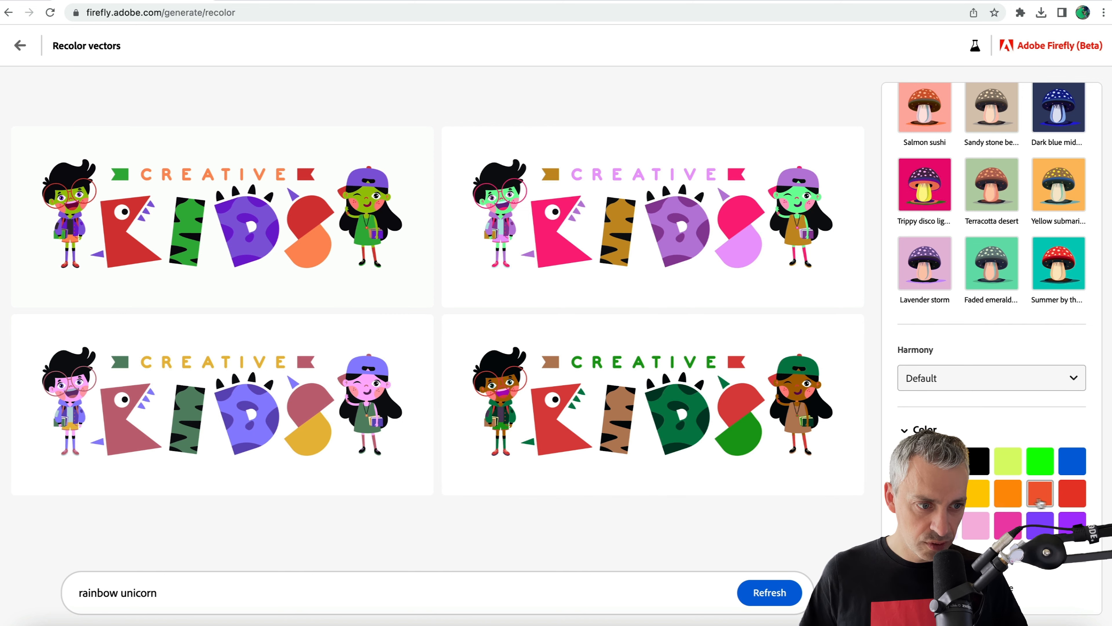
{"action": "left_click", "coordinate": [1040, 460]}
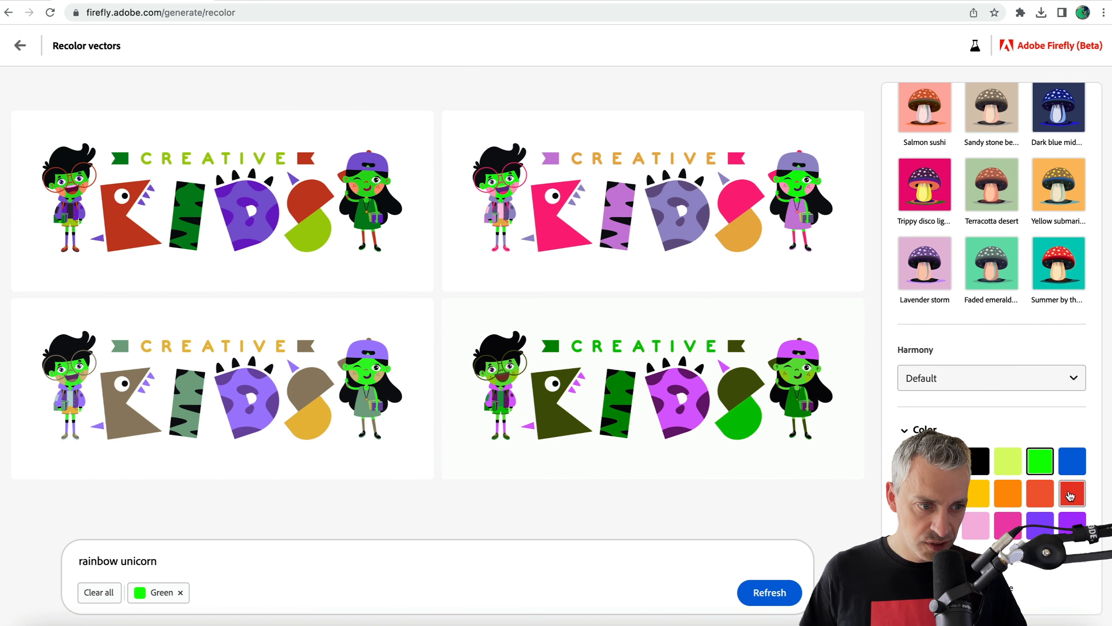
{"action": "left_click", "coordinate": [1072, 493]}
{"action": "left_click", "coordinate": [1041, 492]}
{"action": "left_click", "coordinate": [1008, 499]}
{"action": "left_click", "coordinate": [977, 493]}
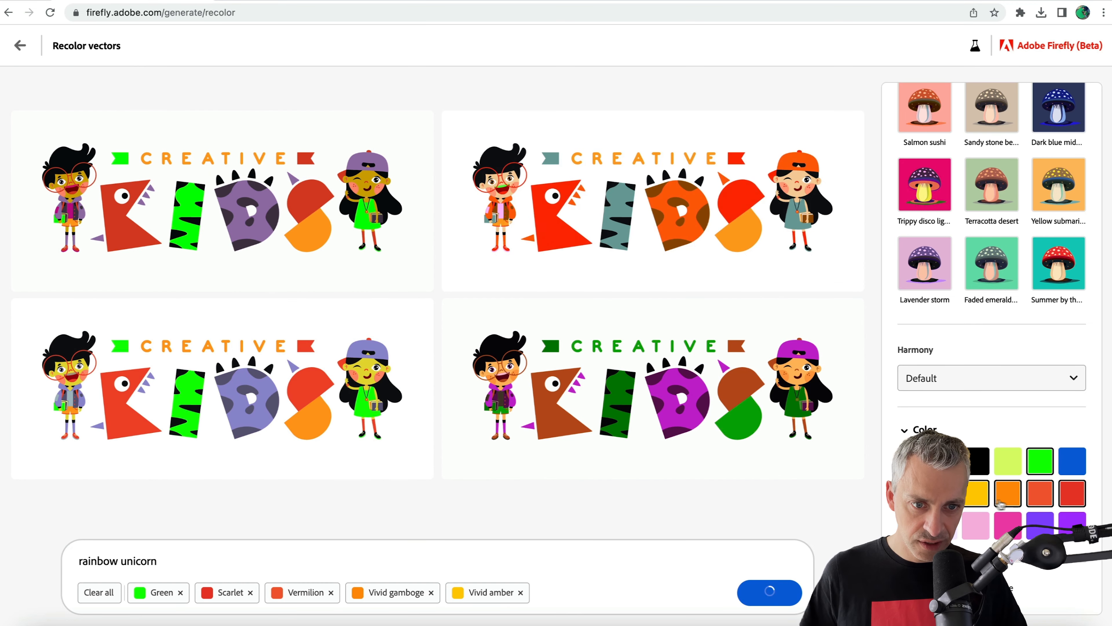
Shuffle the colors of the fourth Kids variation three times and clear all the added colors.
{"action": "mouse_move", "coordinate": [561, 335]}
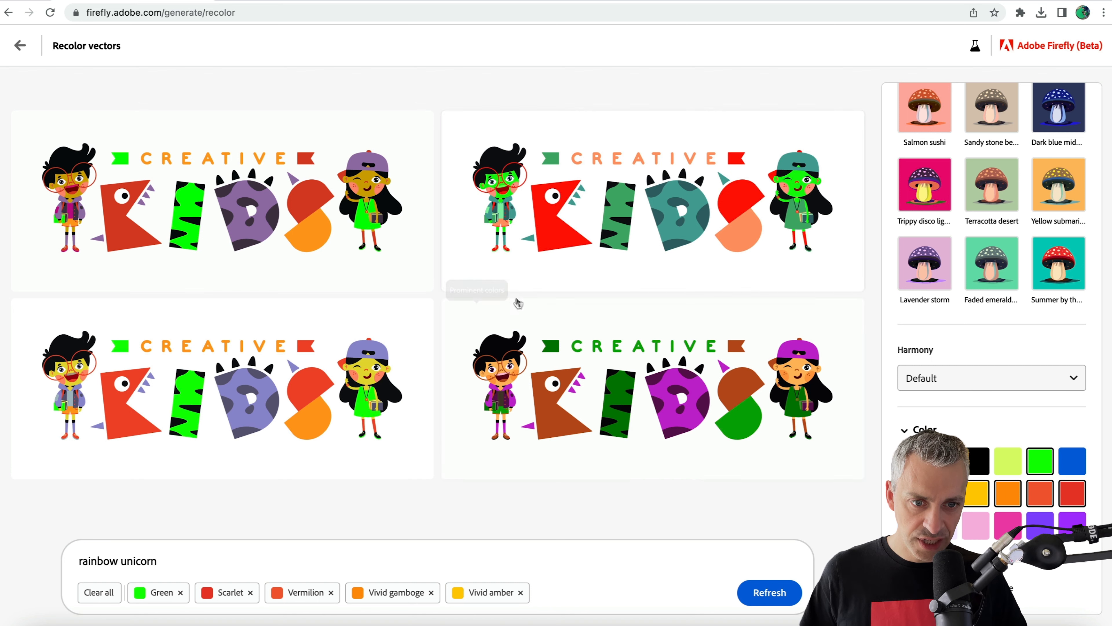
{"action": "left_click", "coordinate": [523, 314]}
{"action": "left_click", "coordinate": [523, 314]}
{"action": "left_click", "coordinate": [526, 314]}
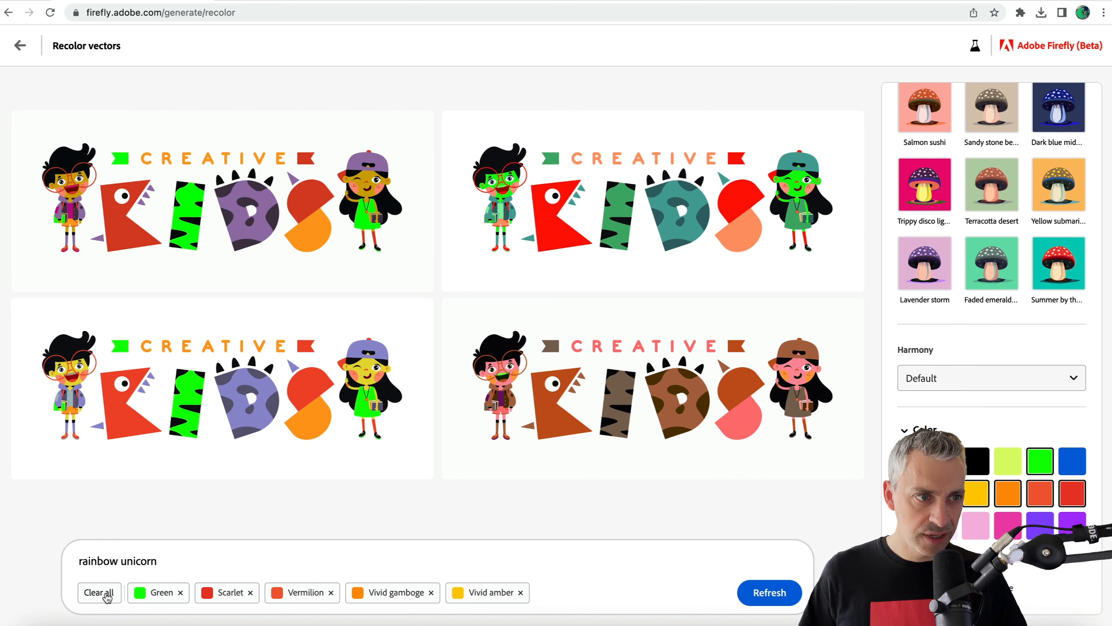
{"action": "left_click", "coordinate": [101, 592]}
Upload 1980s Fashion Patterns.svg from the Vector folder to recolor it with the rainbow unicorn prompt.
{"action": "scroll", "coordinate": [998, 119], "scroll_direction": "up", "scroll_amount": 4}
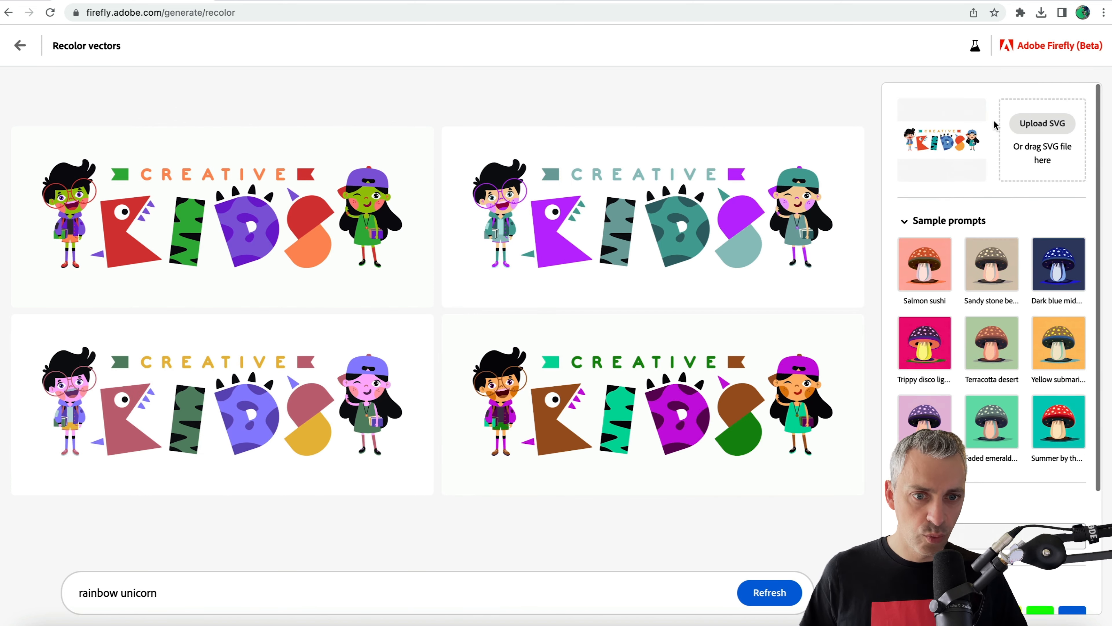
{"action": "left_click", "coordinate": [1056, 129]}
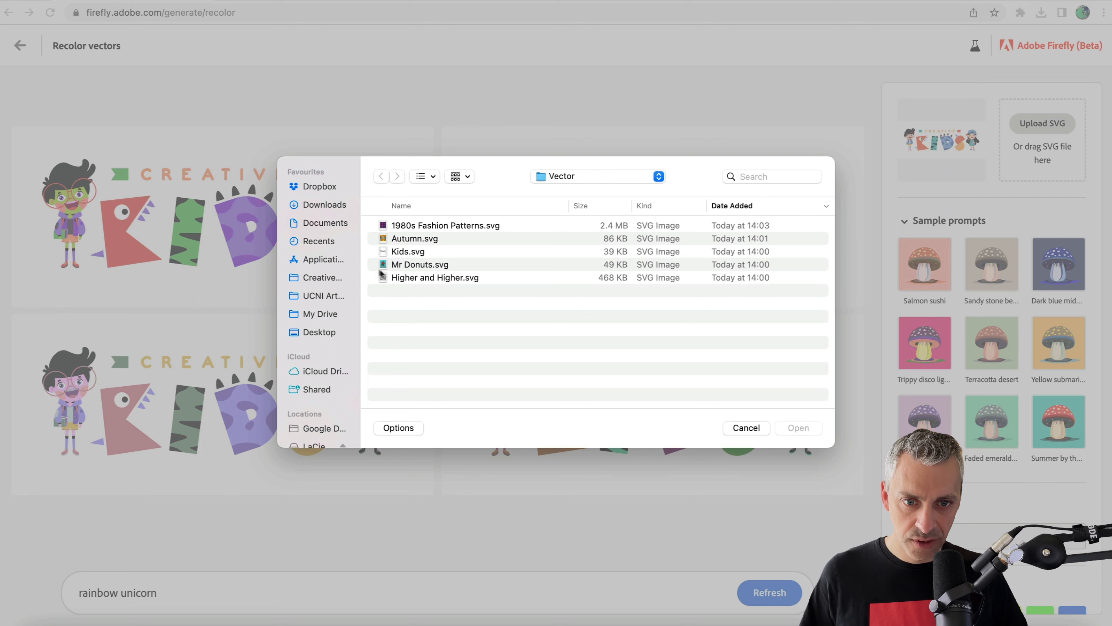
{"action": "double_click", "coordinate": [412, 225]}
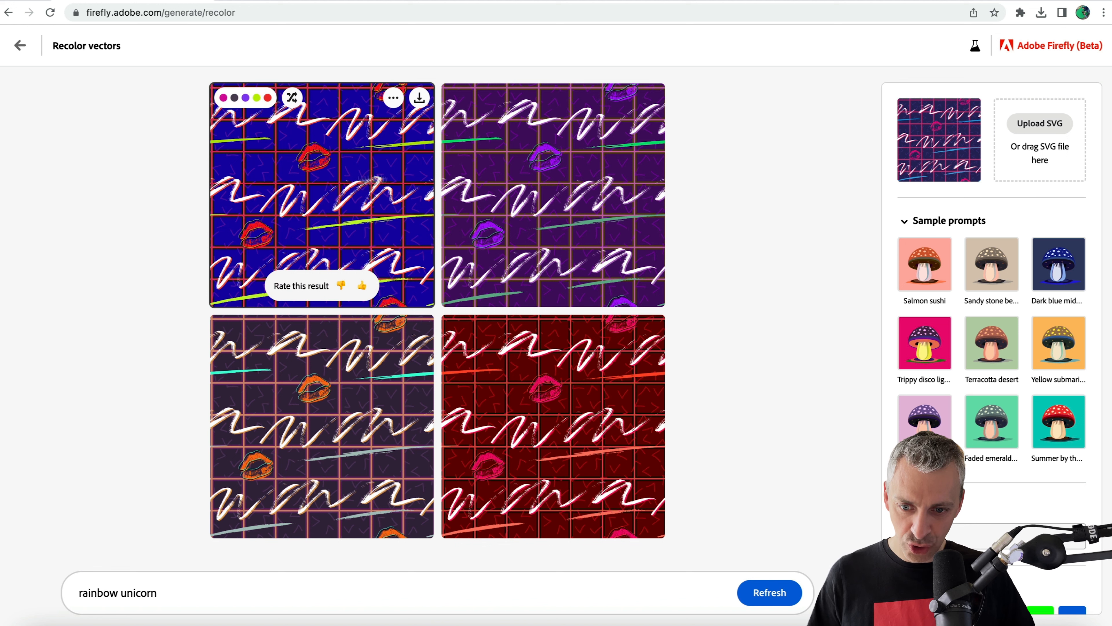
Shorten the prompt to "rainbow" and refresh the fashion pattern variations.
{"action": "double_click", "coordinate": [133, 593]}
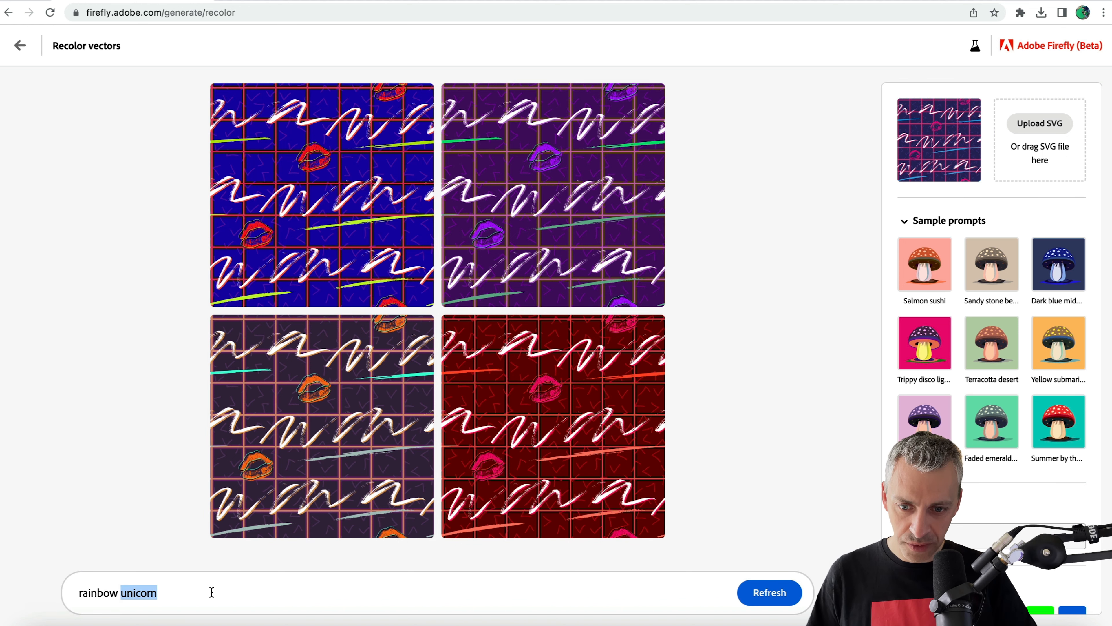
{"action": "key", "text": "BackSpace"}
{"action": "left_click", "coordinate": [770, 593]}
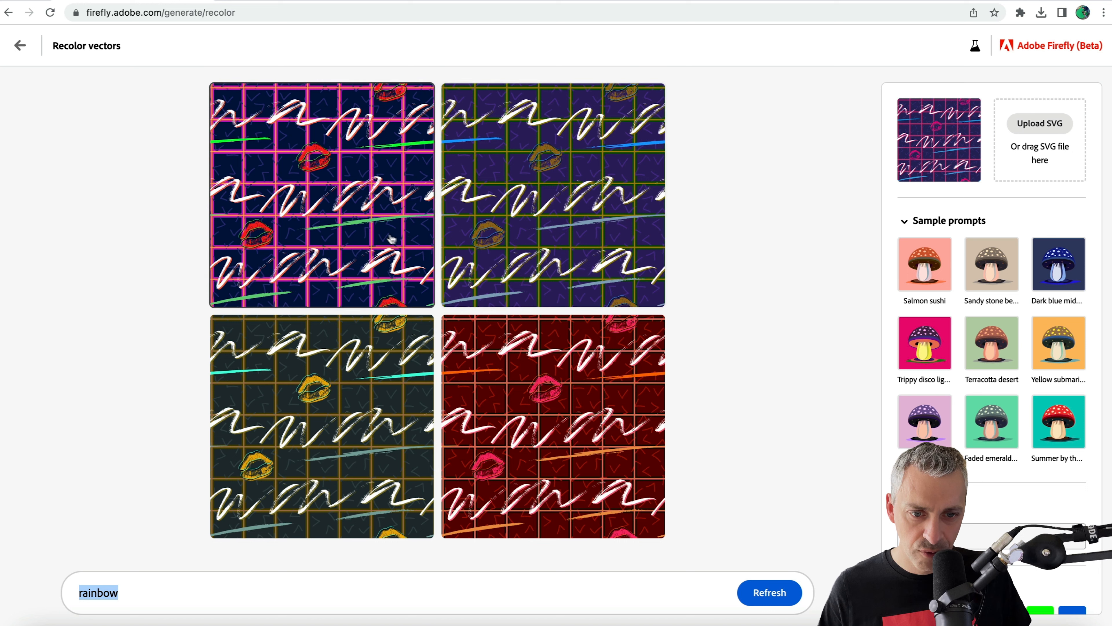
Shuffle the colors of the navy fashion pattern variation with the pink grid three times.
{"action": "mouse_move", "coordinate": [333, 193]}
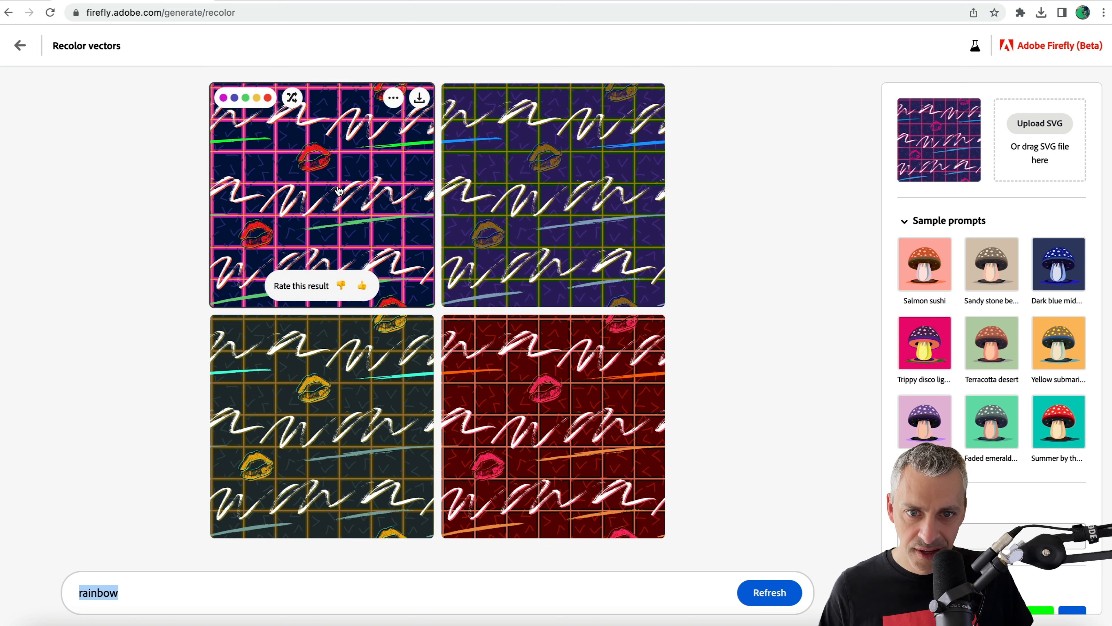
{"action": "left_click", "coordinate": [290, 99]}
{"action": "left_click", "coordinate": [290, 100]}
{"action": "left_click", "coordinate": [290, 101]}
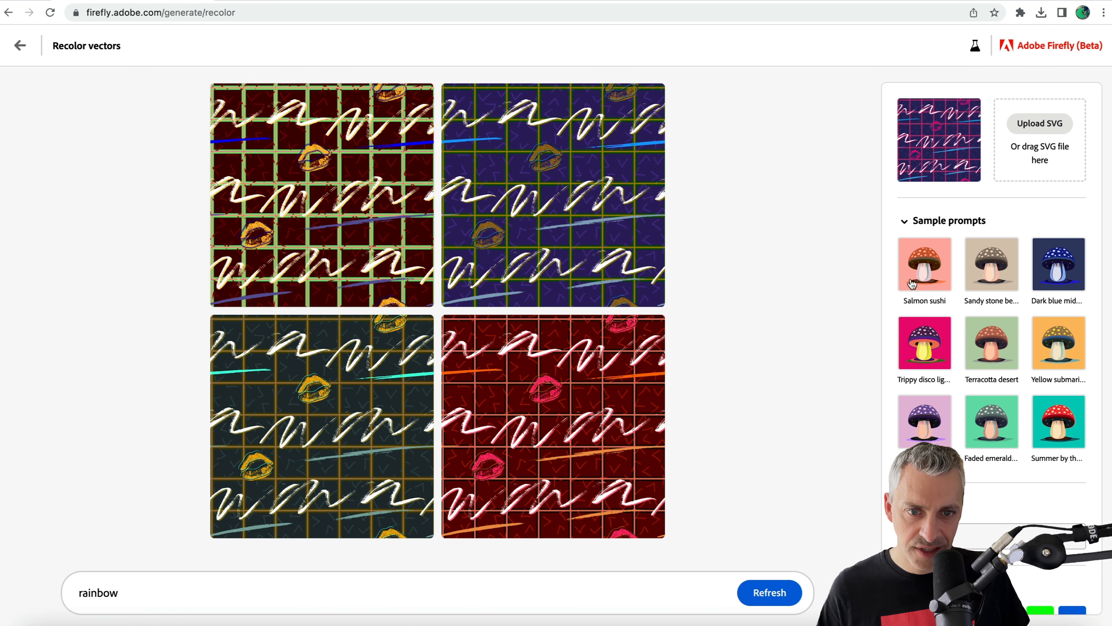
Recolor the fashion pattern with the Dark blue midnight sample prompt and then with Summer by the sea.
{"action": "left_click", "coordinate": [1060, 274]}
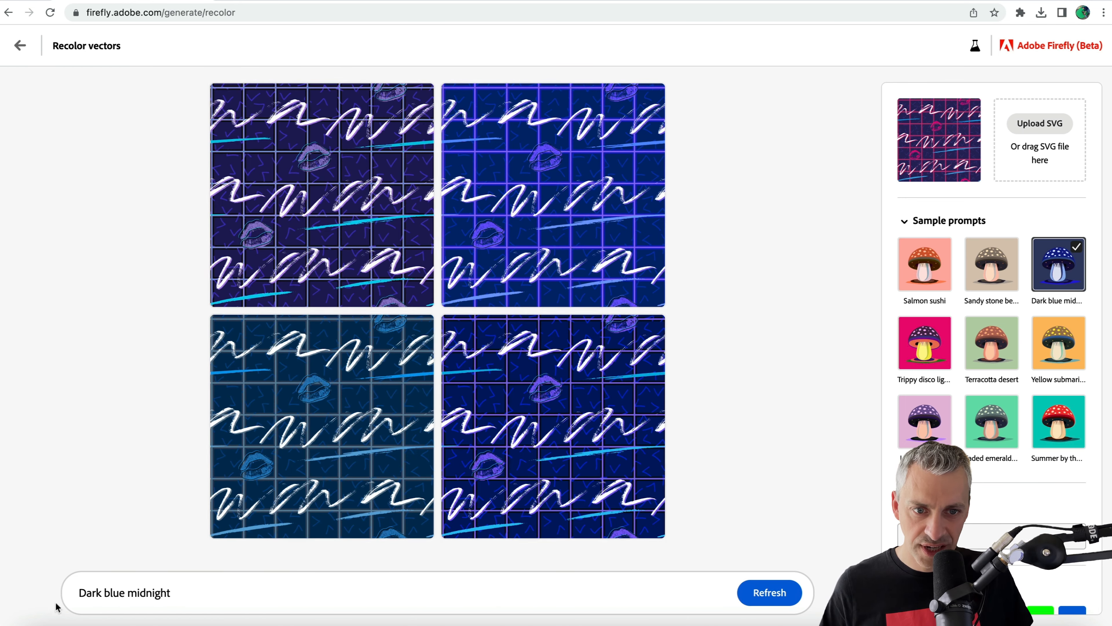
{"action": "left_click", "coordinate": [1064, 413]}
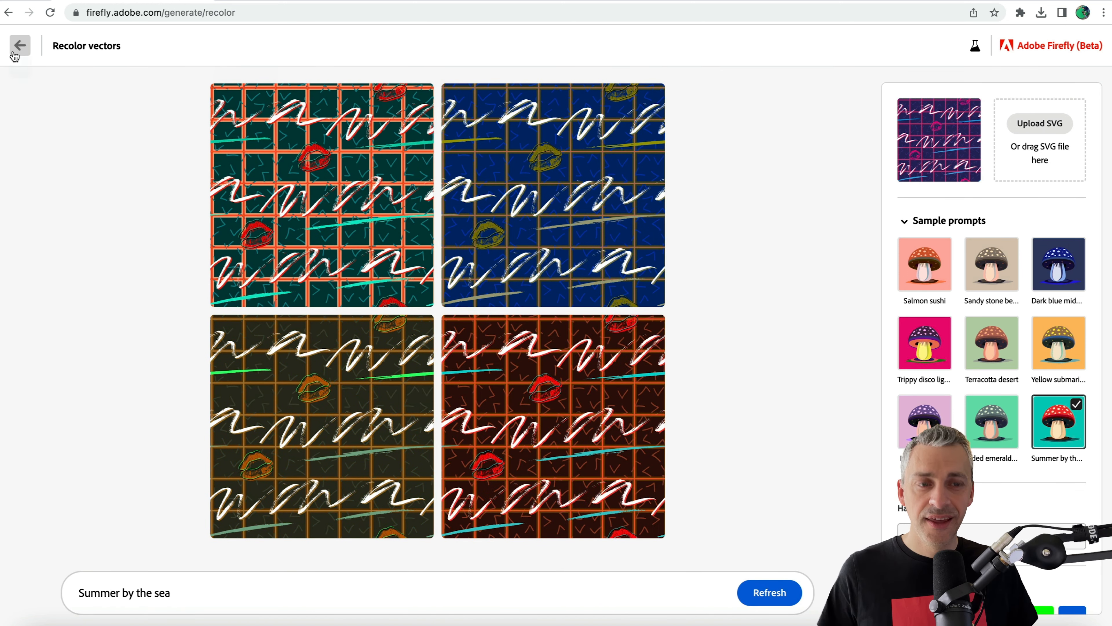
Return to the Recolor vectors start page and preview the sample prompts on the seated-figures pattern and the mountain landscape.
{"action": "left_click", "coordinate": [15, 47]}
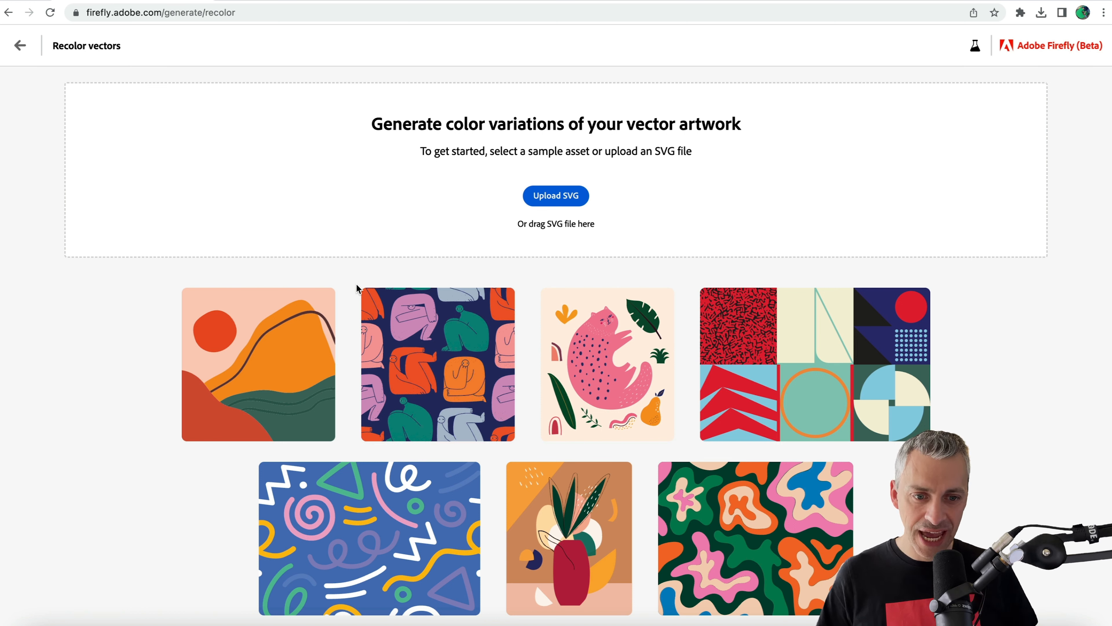
{"action": "mouse_move", "coordinate": [444, 341]}
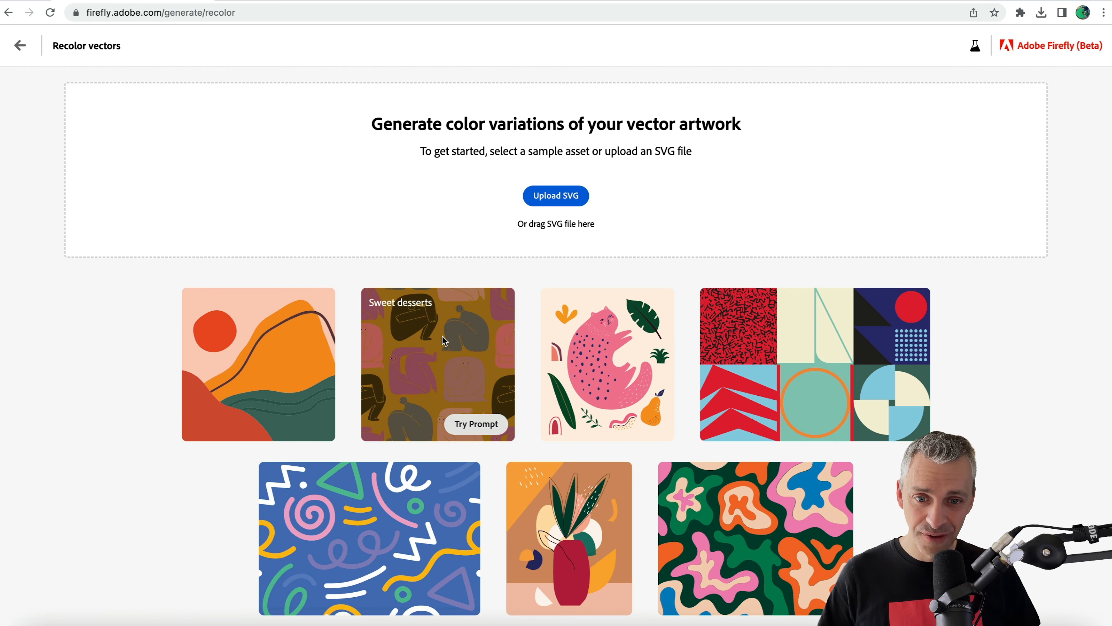
{"action": "mouse_move", "coordinate": [256, 389]}
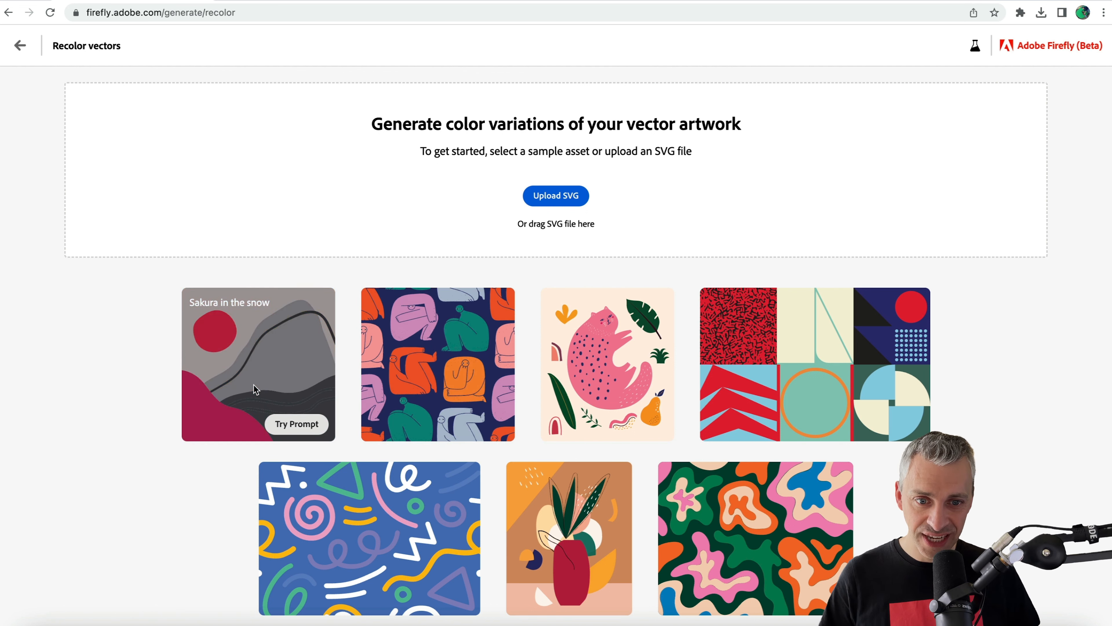
{"action": "mouse_move", "coordinate": [382, 386]}
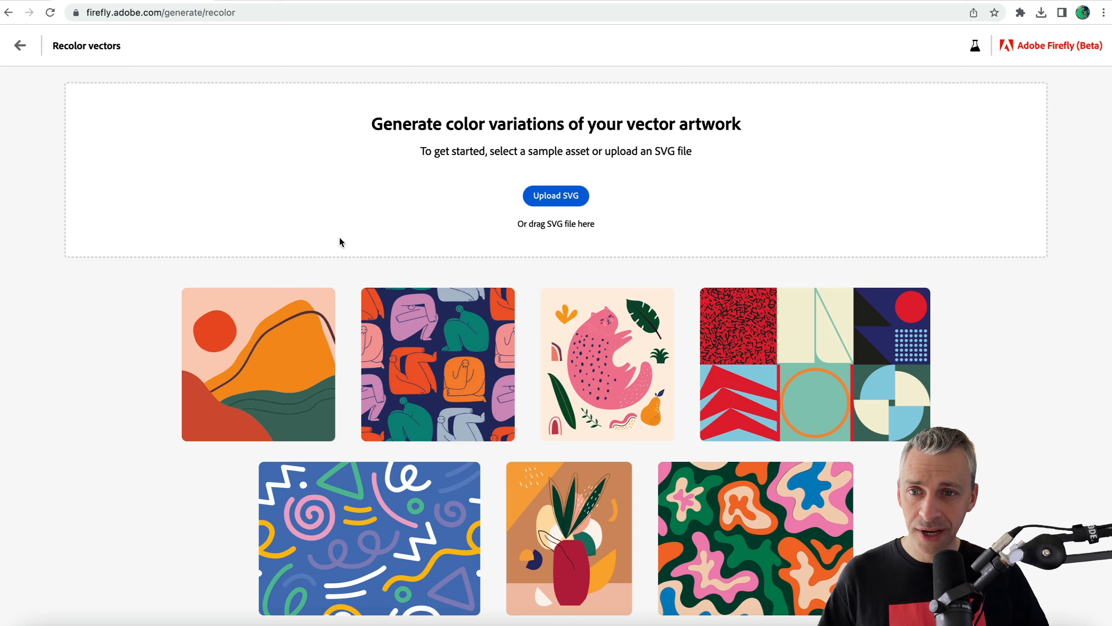
Go back to the Firefly home page and examine the features in exploration, including Text to vector, Text to pattern, Extend image and Text to brush.
{"action": "left_click", "coordinate": [20, 45]}
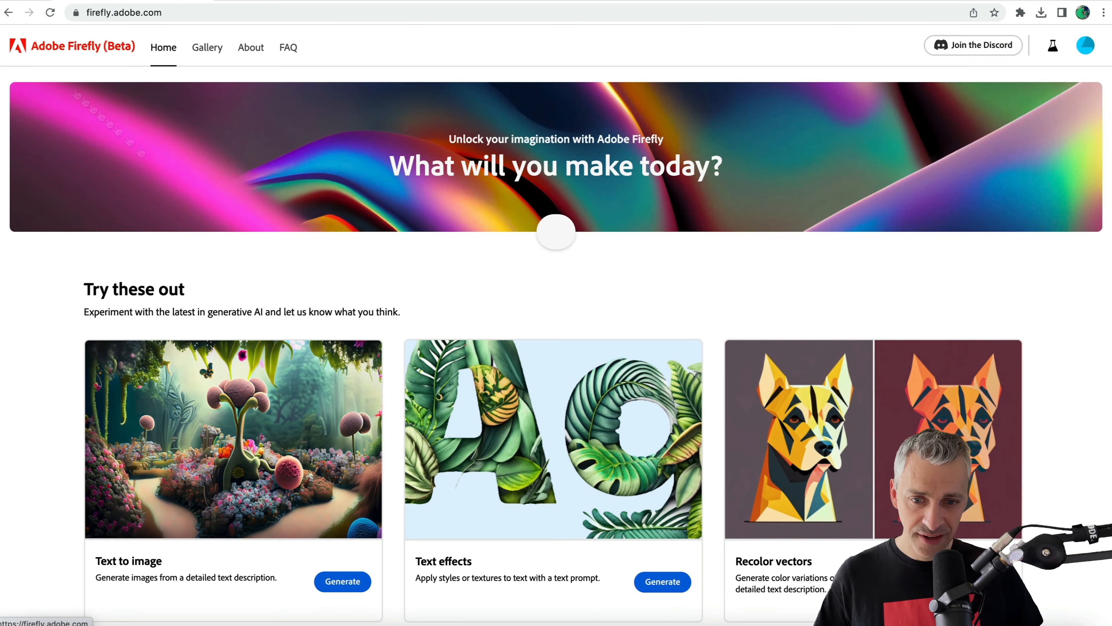
{"action": "scroll", "coordinate": [556, 231], "scroll_direction": "down", "scroll_amount": 20}
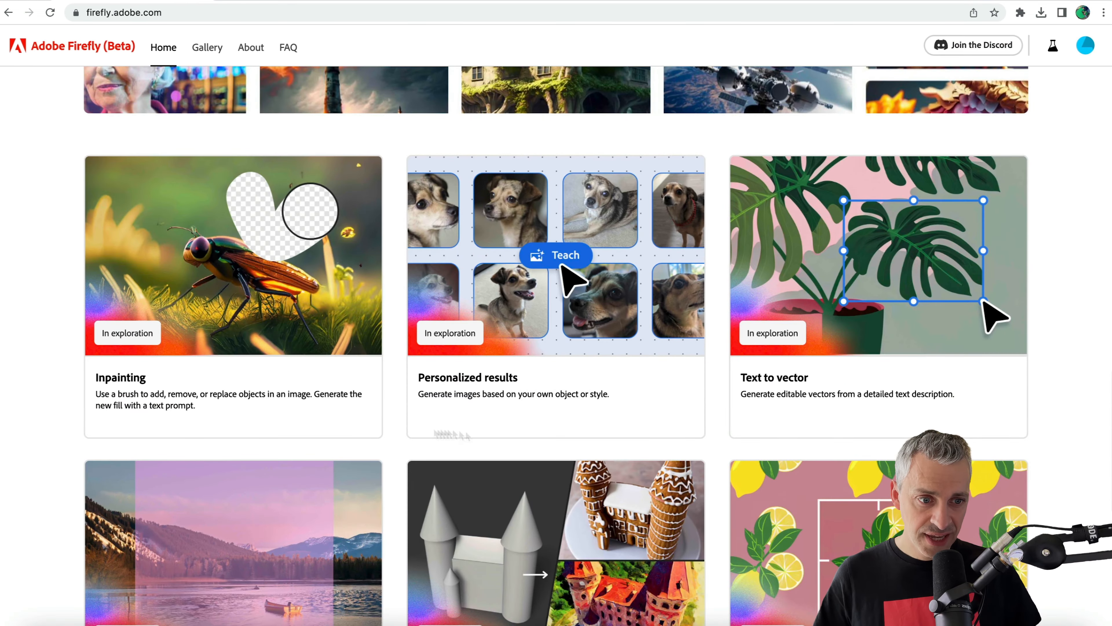
{"action": "left_click_drag", "start_coordinate": [741, 381], "coordinate": [815, 380]}
{"action": "left_click", "coordinate": [823, 380]}
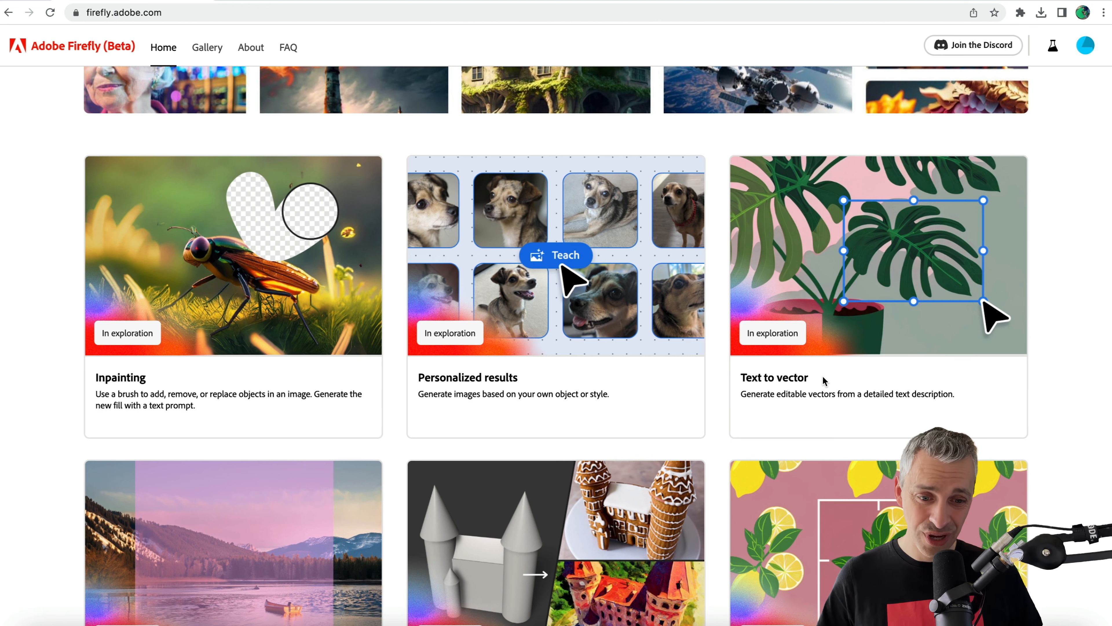
{"action": "scroll", "coordinate": [723, 399], "scroll_direction": "down", "scroll_amount": 4}
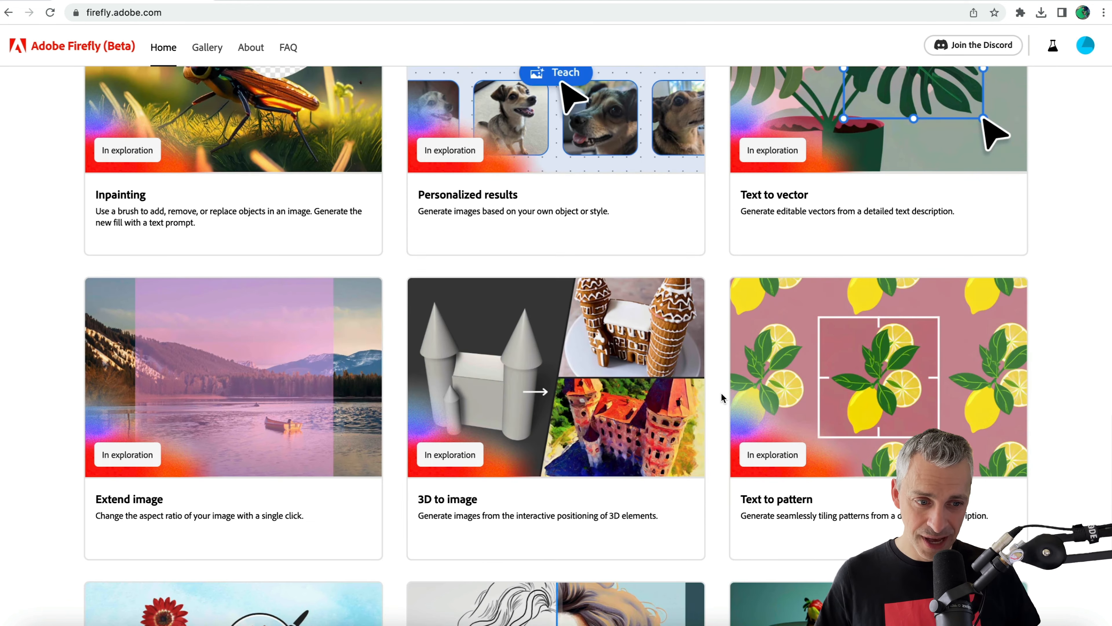
{"action": "left_click_drag", "start_coordinate": [740, 500], "coordinate": [808, 499]}
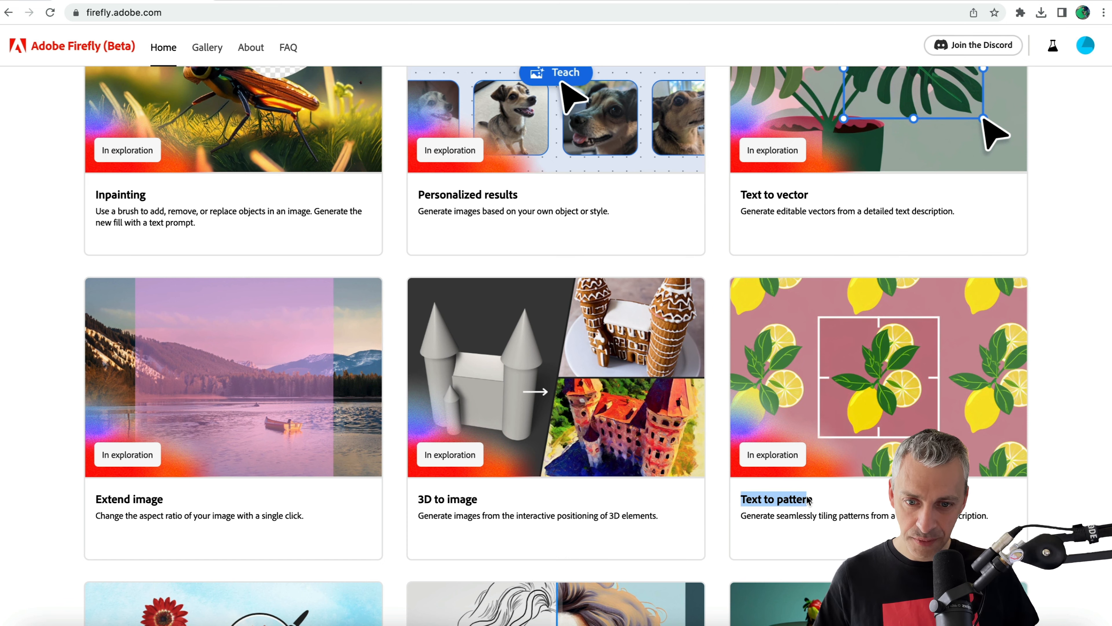
{"action": "left_click", "coordinate": [99, 503]}
{"action": "scroll", "coordinate": [171, 504], "scroll_direction": "down", "scroll_amount": 7}
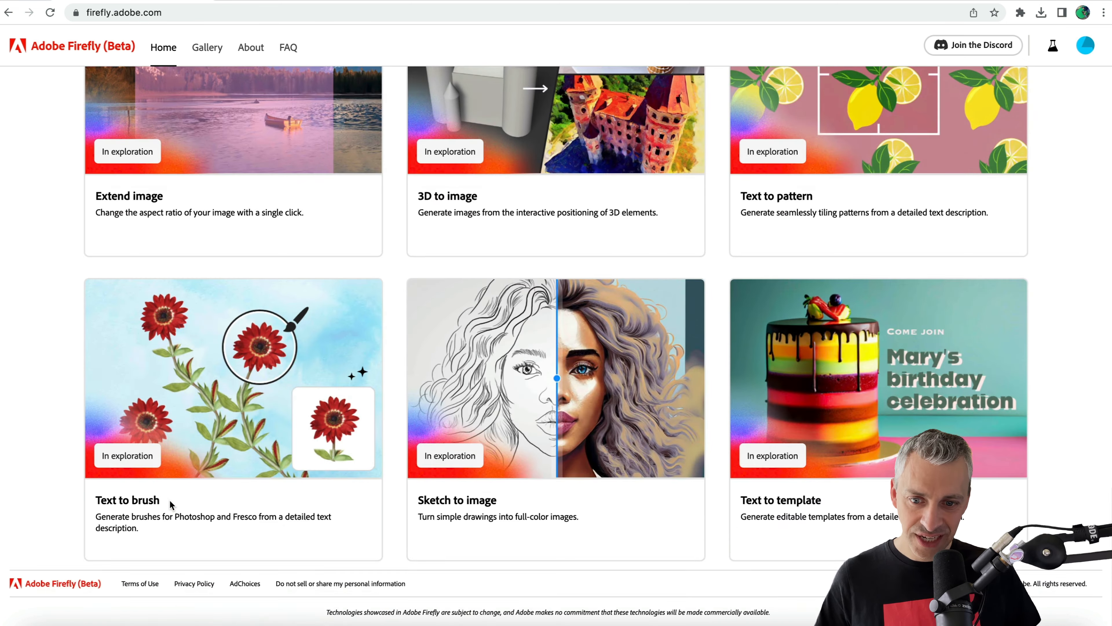
{"action": "scroll", "coordinate": [255, 429], "scroll_direction": "up", "scroll_amount": 10}
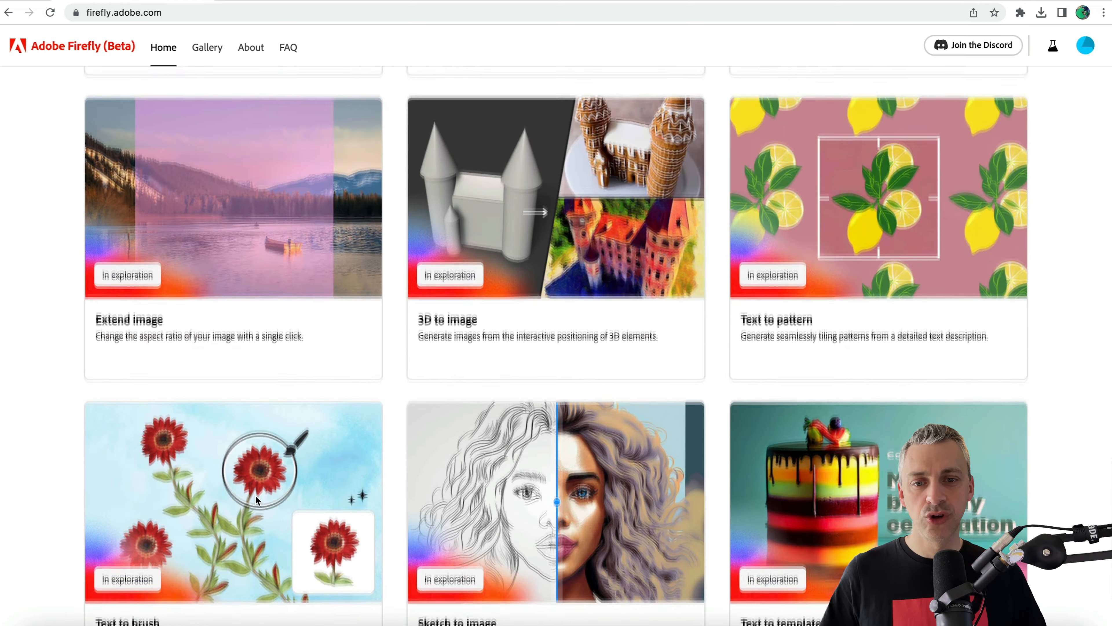
{"action": "scroll", "coordinate": [256, 500], "scroll_direction": "up", "scroll_amount": 15}
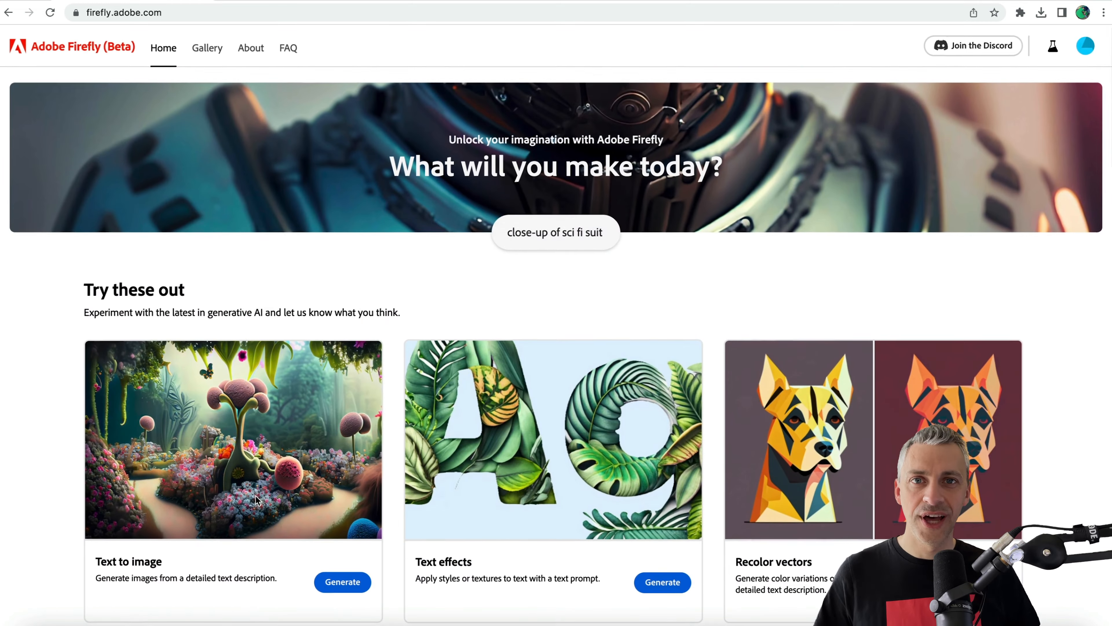